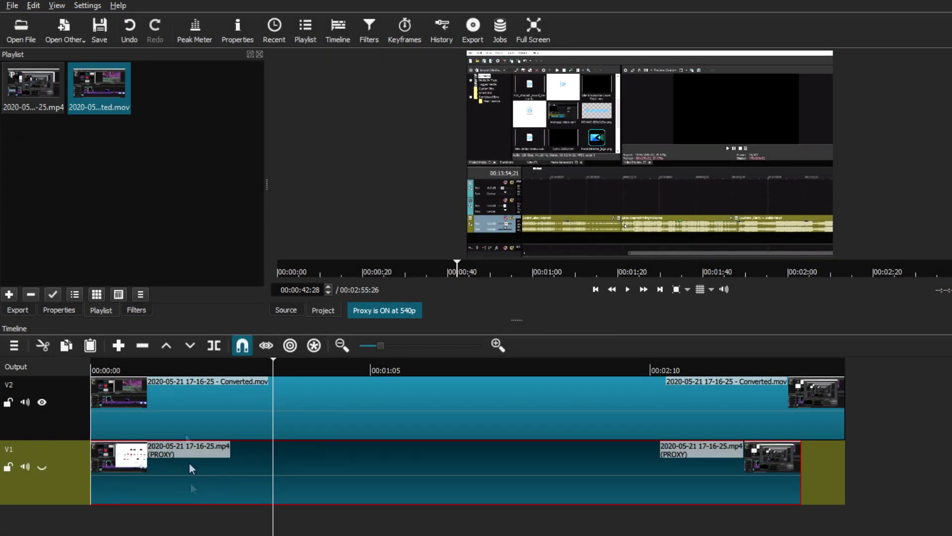
# Look over the Preview Scaling, Interpolation and Video Mode settings, then close them unchanged.
pyautogui.click(88, 5)
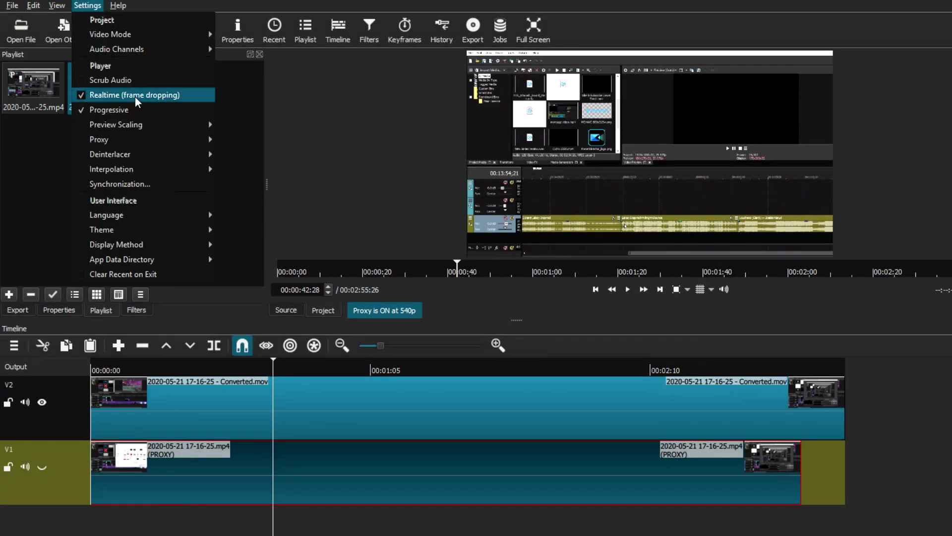
pyautogui.moveTo(133, 125)
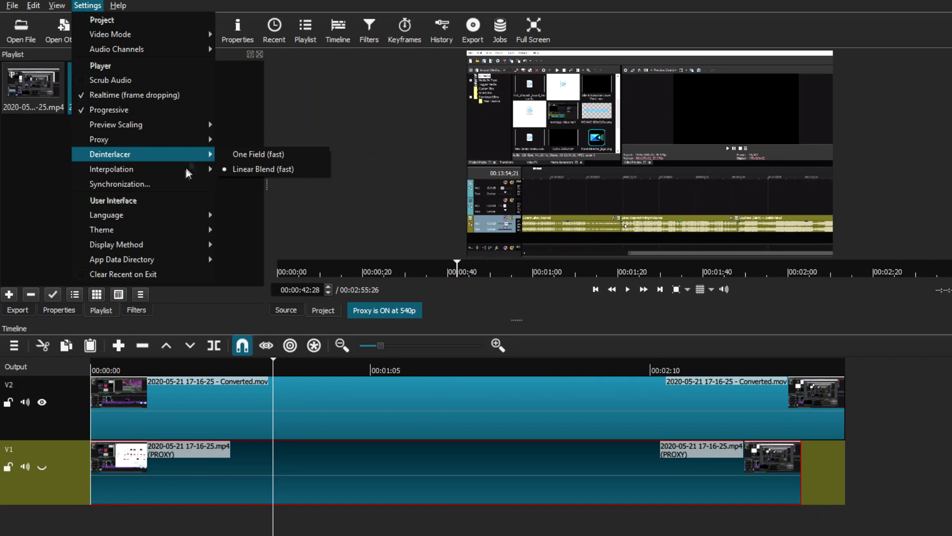
pyautogui.moveTo(186, 169)
pyautogui.moveTo(194, 34)
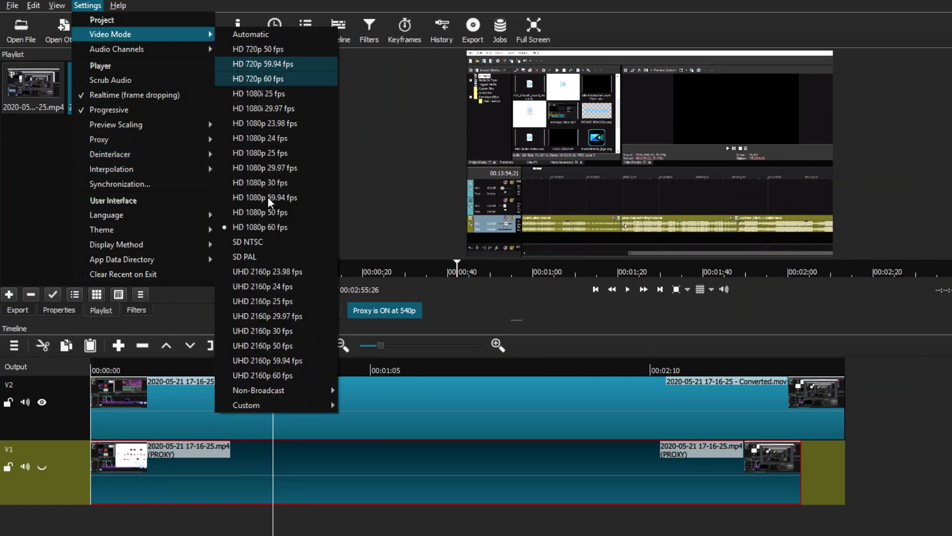
pyautogui.click(59, 188)
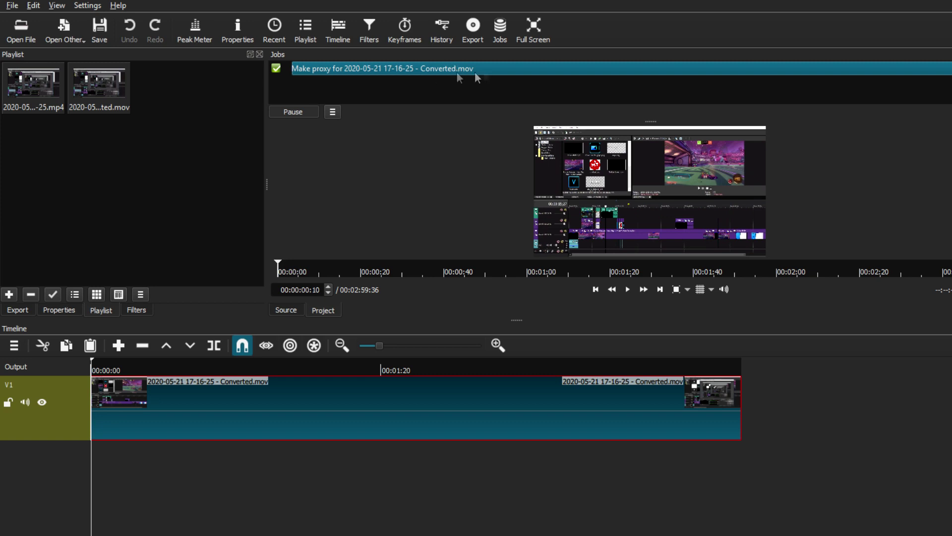
pyautogui.click(500, 30)
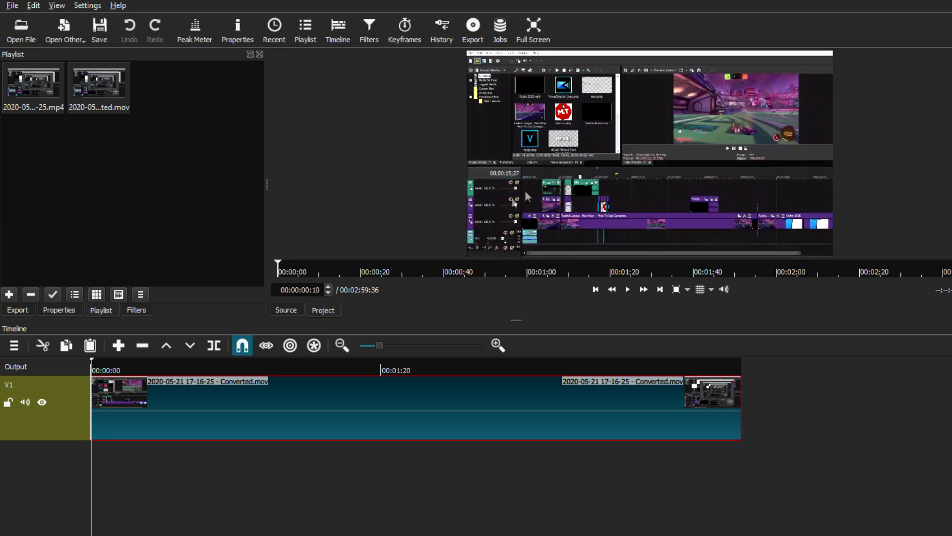
pyautogui.click(104, 101)
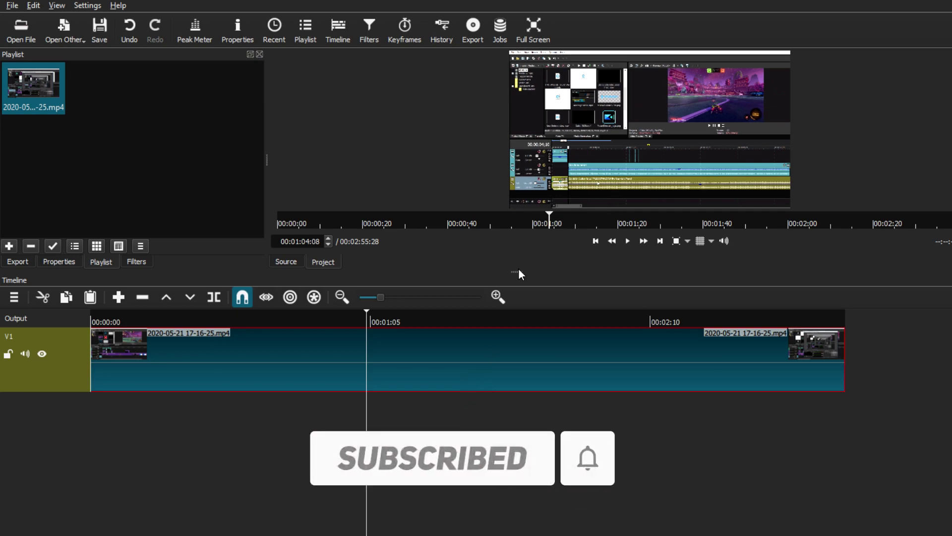
# Drag the timeline splitter down to enlarge the preview area, then bring up the Settings menu.
pyautogui.moveTo(516, 272); pyautogui.dragTo(516, 320)
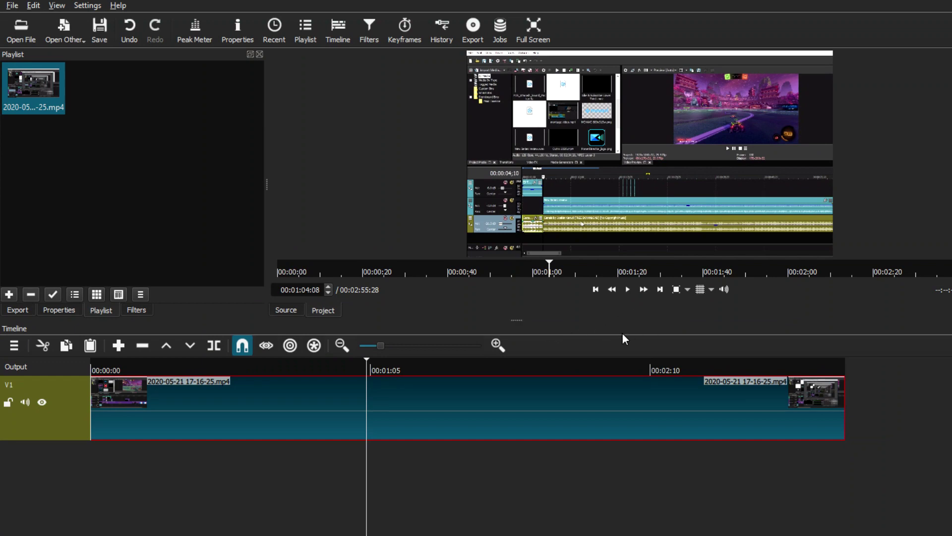
pyautogui.click(93, 7)
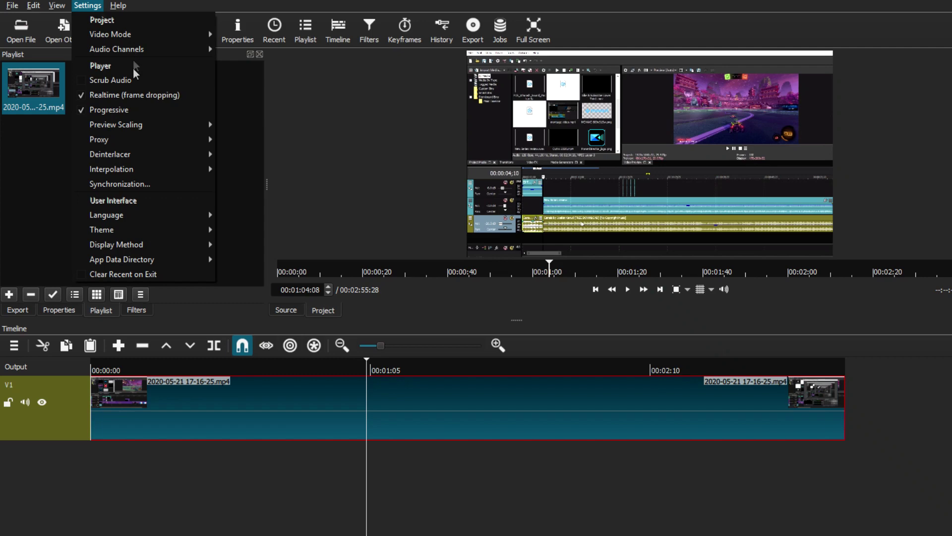
# Turn off Realtime (frame dropping) and test playback of the clip.
pyautogui.click(83, 99)
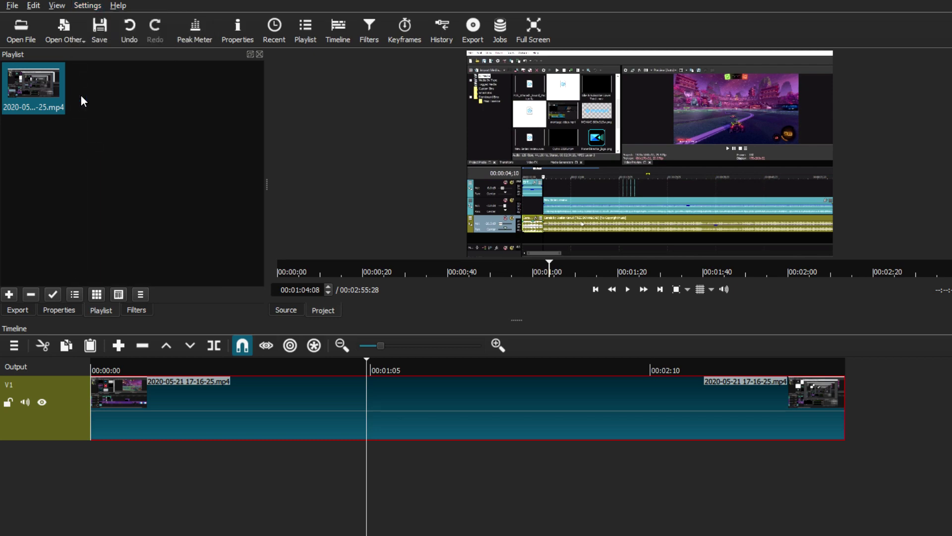
pyautogui.click(628, 289)
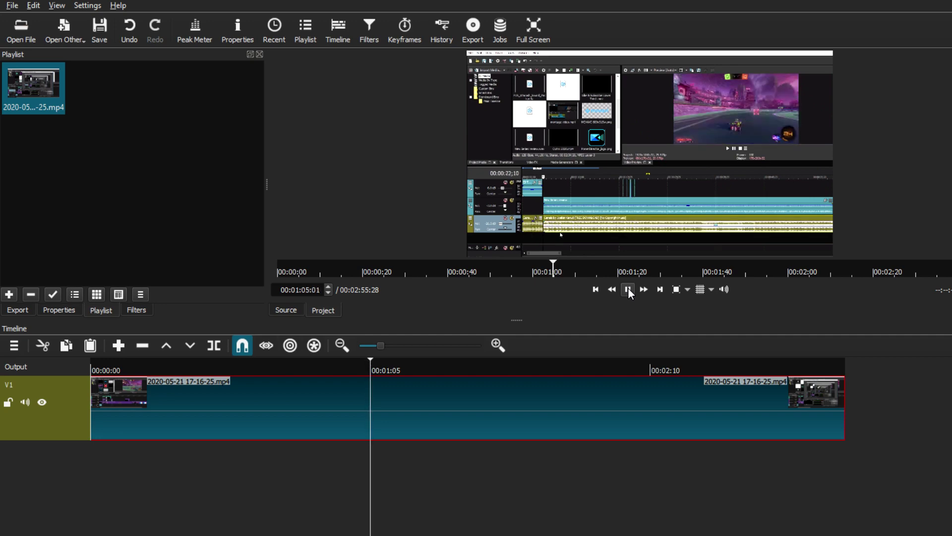
pyautogui.click(628, 289)
# Re-enable Realtime (frame dropping) and test playback again.
pyautogui.click(79, 6)
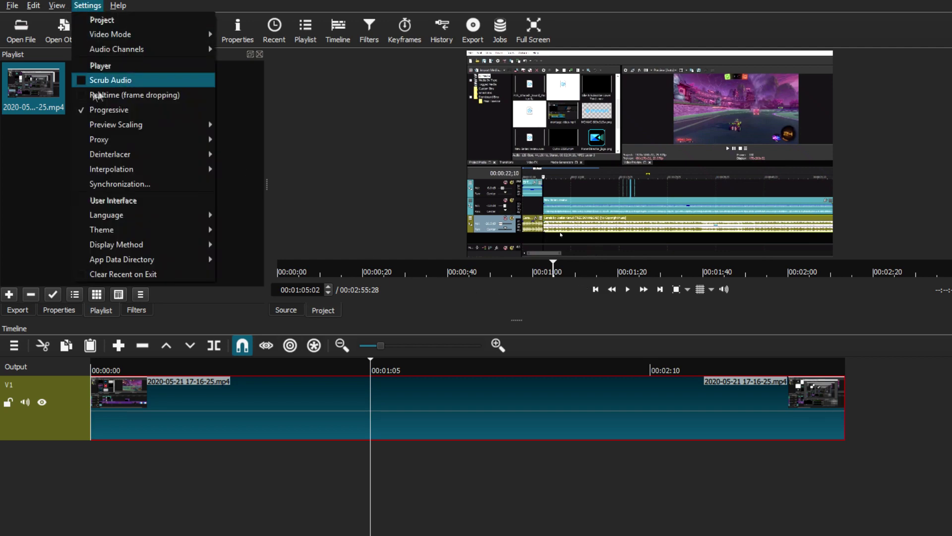
pyautogui.click(80, 101)
pyautogui.click(628, 290)
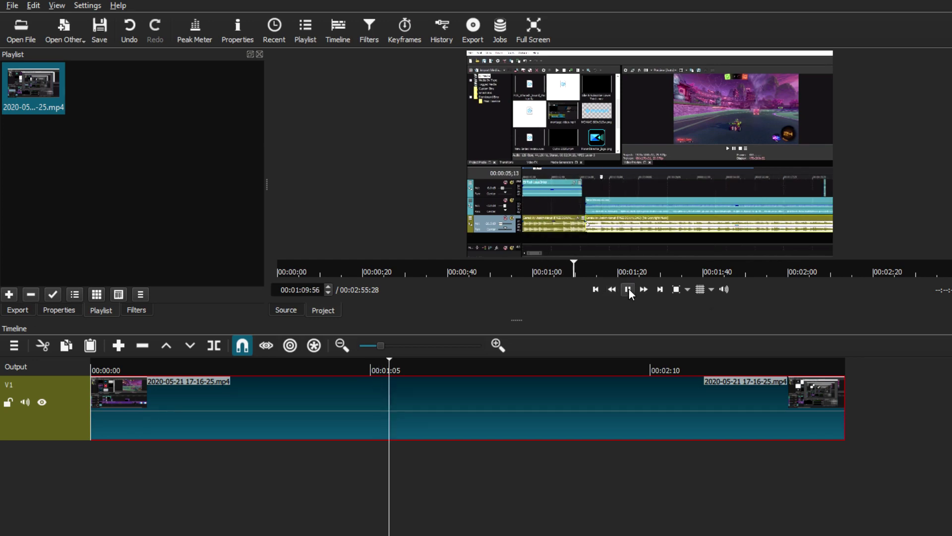
pyautogui.click(628, 289)
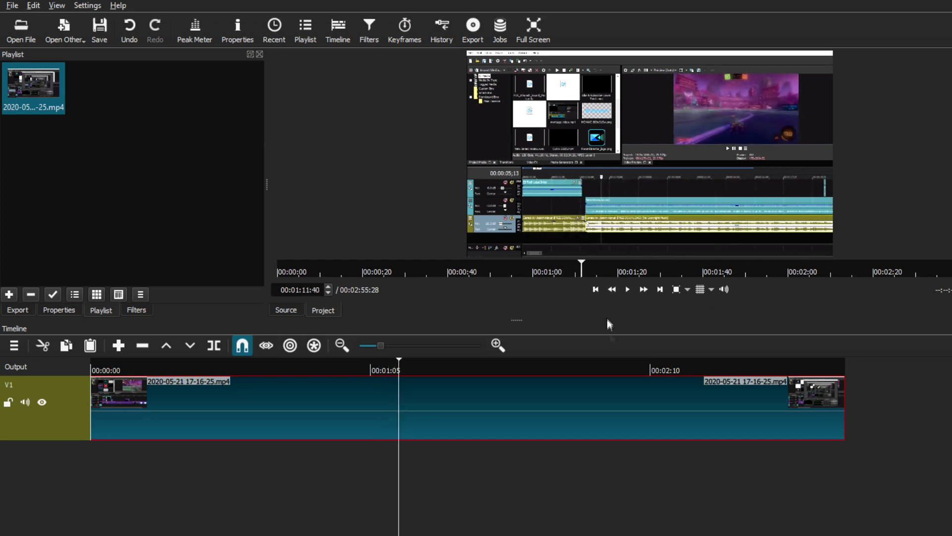
pyautogui.click(88, 5)
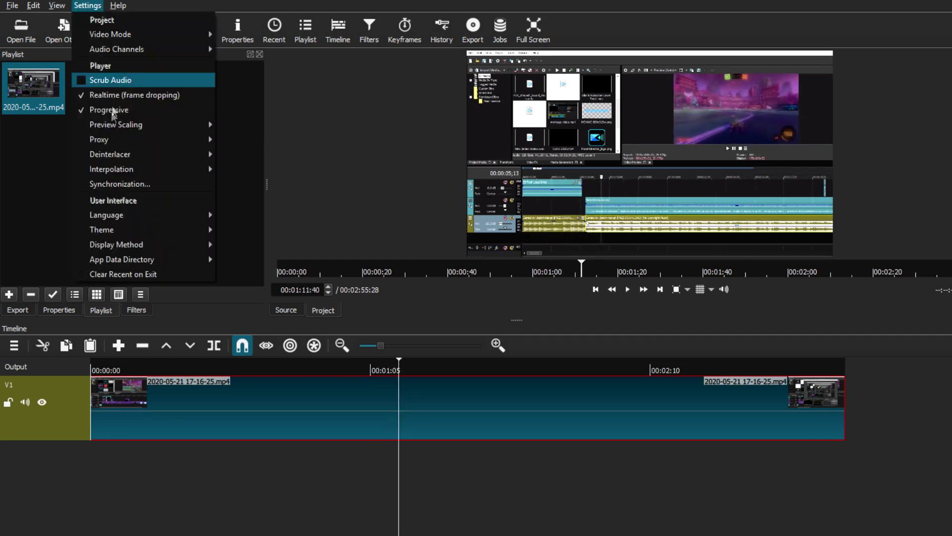
pyautogui.moveTo(110, 130)
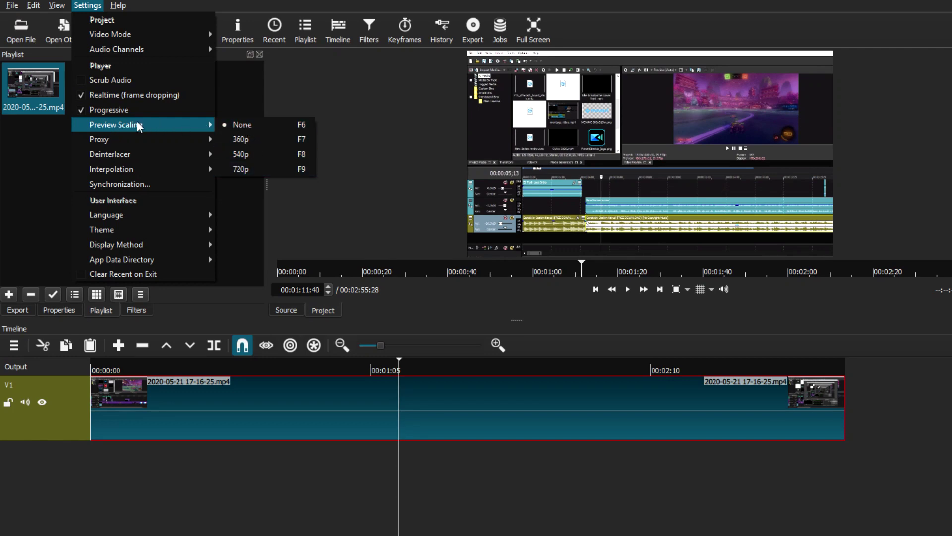
pyautogui.moveTo(121, 158)
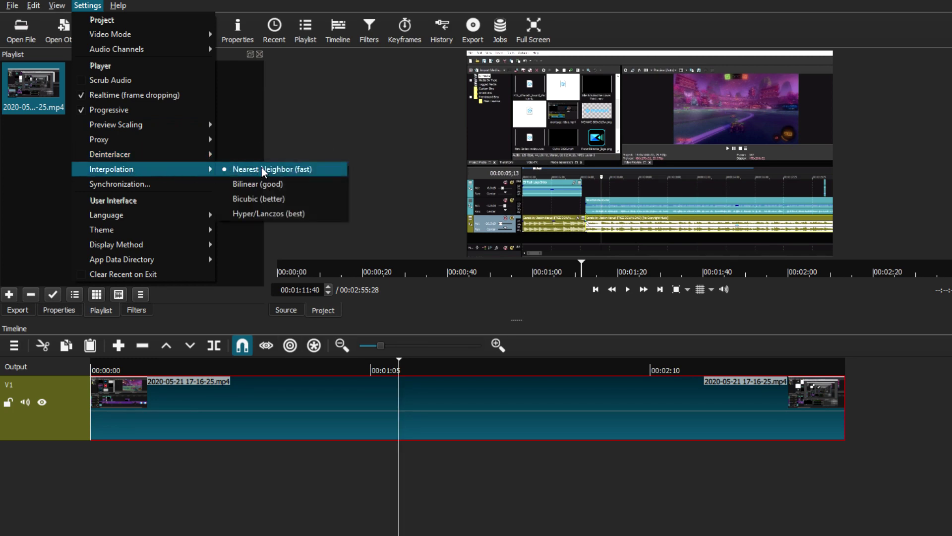
pyautogui.press('Escape')
pyautogui.press('Escape')
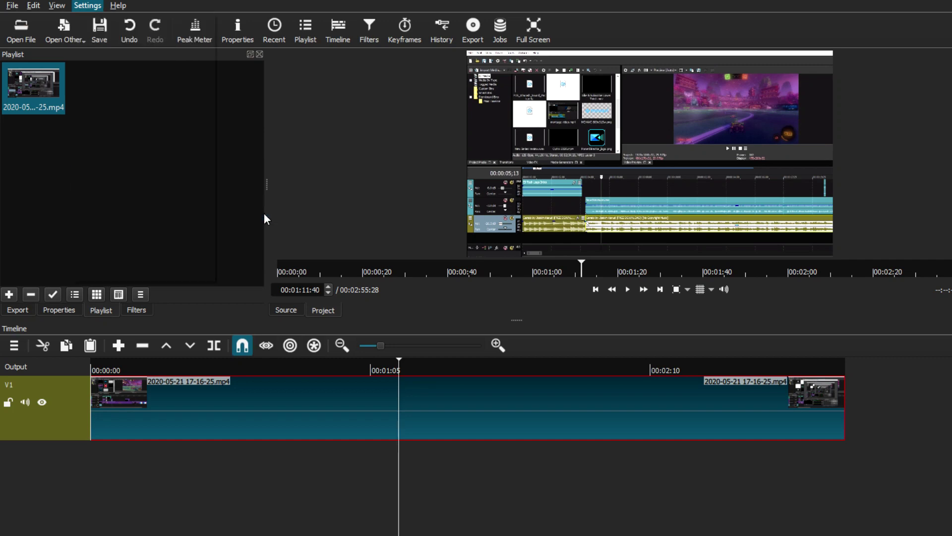
pyautogui.click(628, 288)
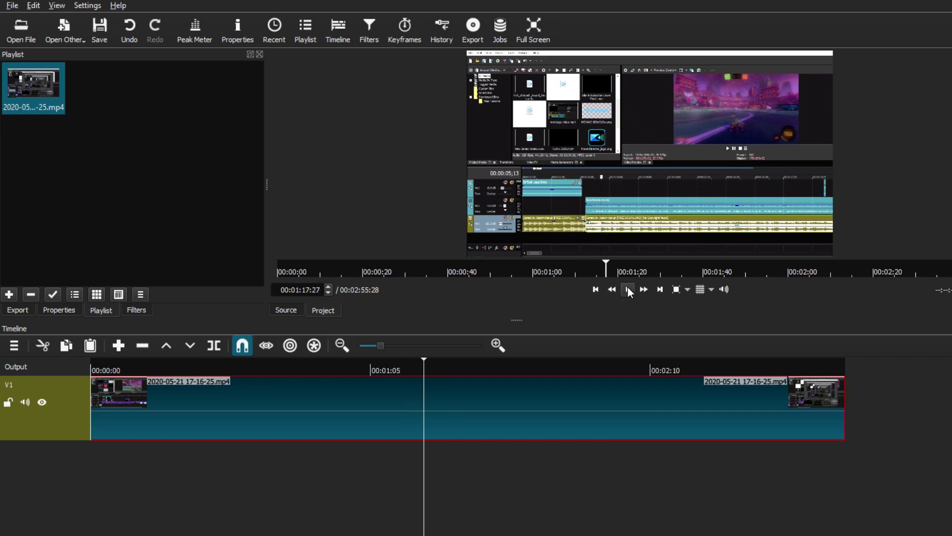
# Switch preview interpolation to Nearest Neighbor (fast) and look at the Video Mode options.
pyautogui.click(87, 6)
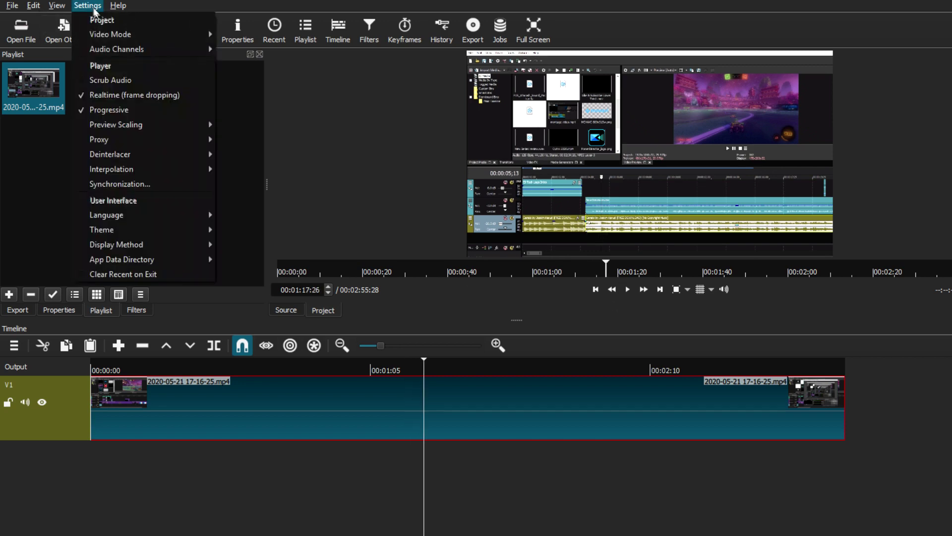
pyautogui.moveTo(203, 169)
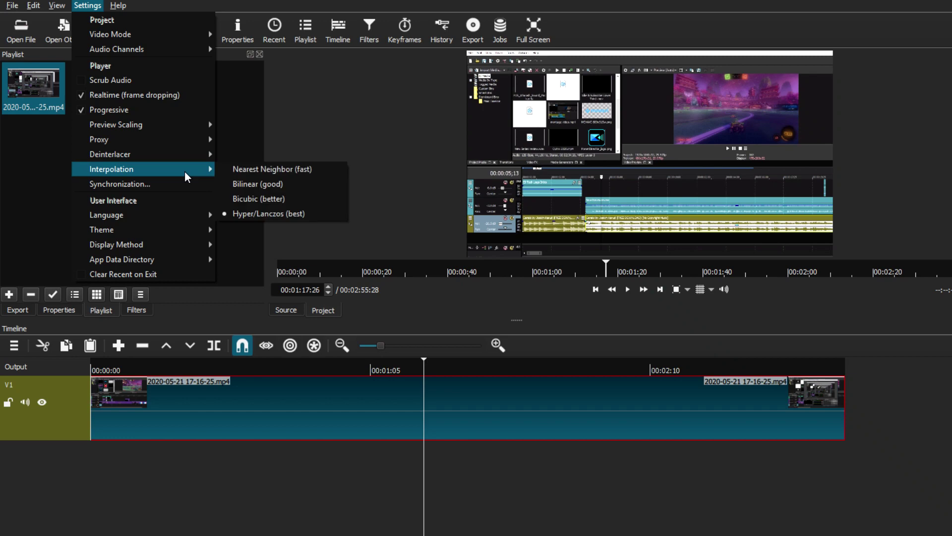
pyautogui.click(258, 172)
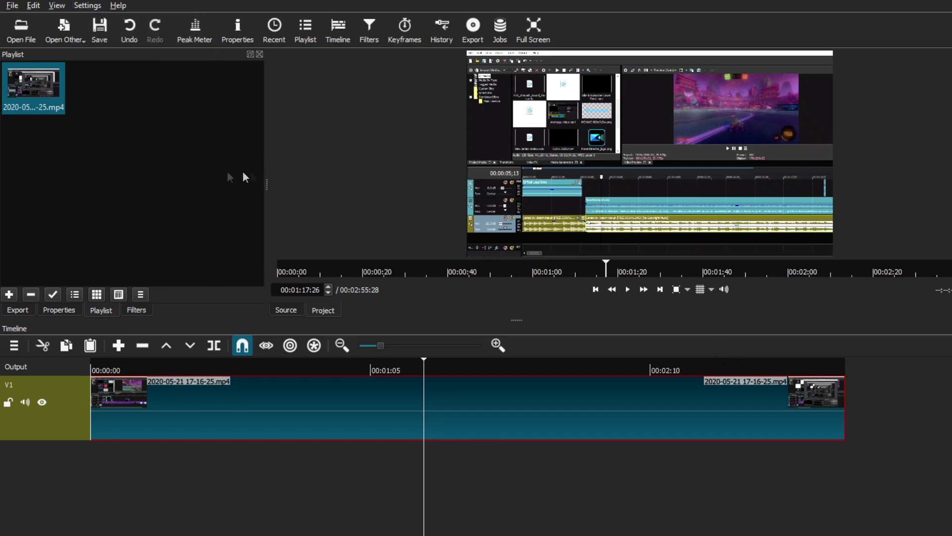
pyautogui.click(86, 6)
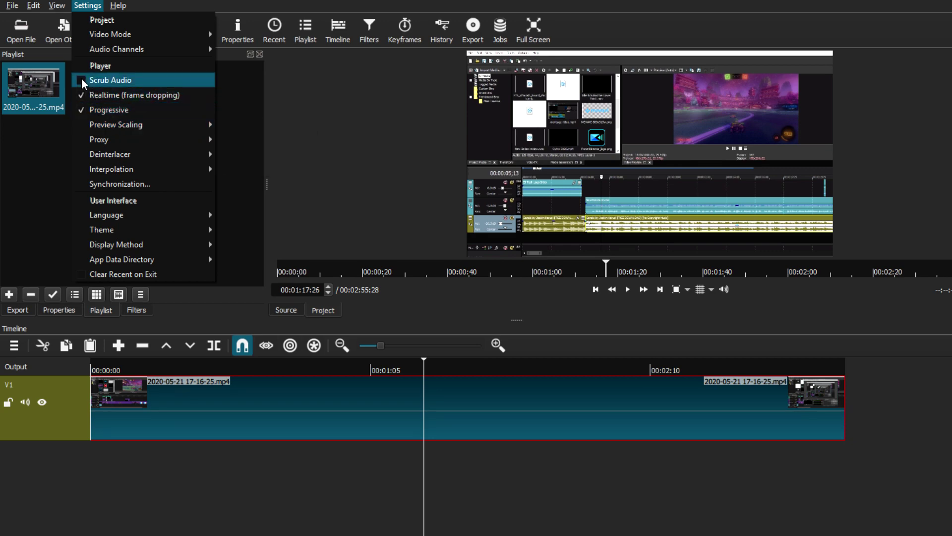
pyautogui.moveTo(123, 34)
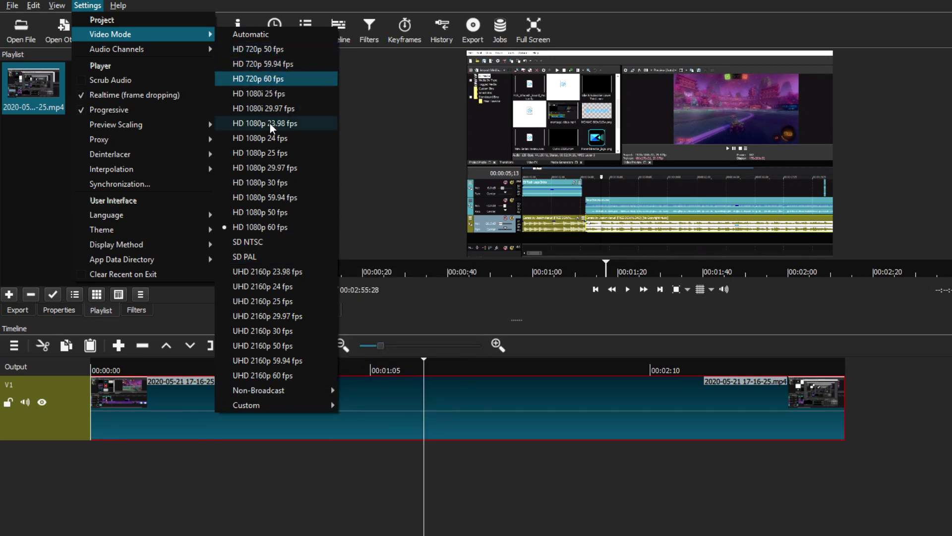
# Play the gameplay clip, stop it at 00:01:26:39, and bring up the Proxy settings.
pyautogui.click(87, 5)
pyautogui.click(88, 5)
pyautogui.click(629, 290)
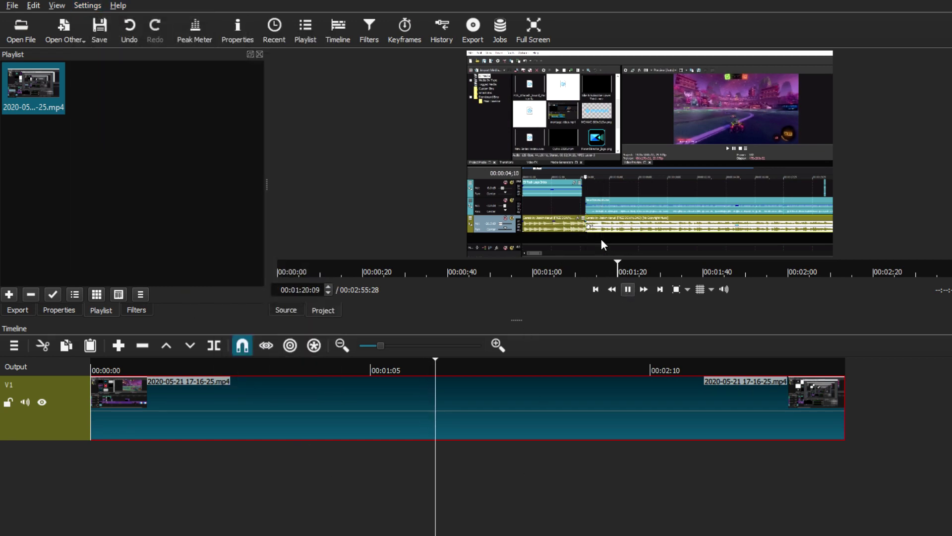
pyautogui.click(628, 290)
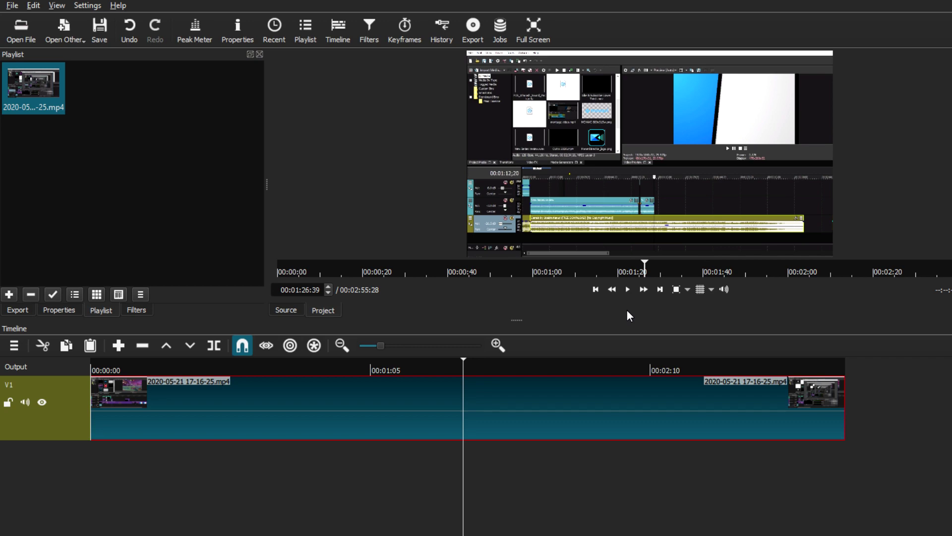
pyautogui.click(88, 6)
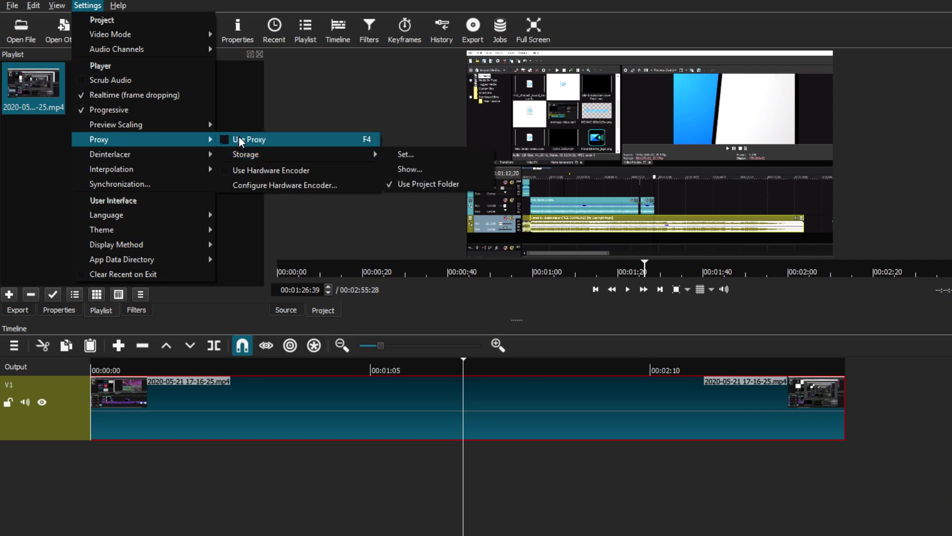
# Enable Use Proxy at 540p, decline generating missing proxies, and resume playback.
pyautogui.click(225, 139)
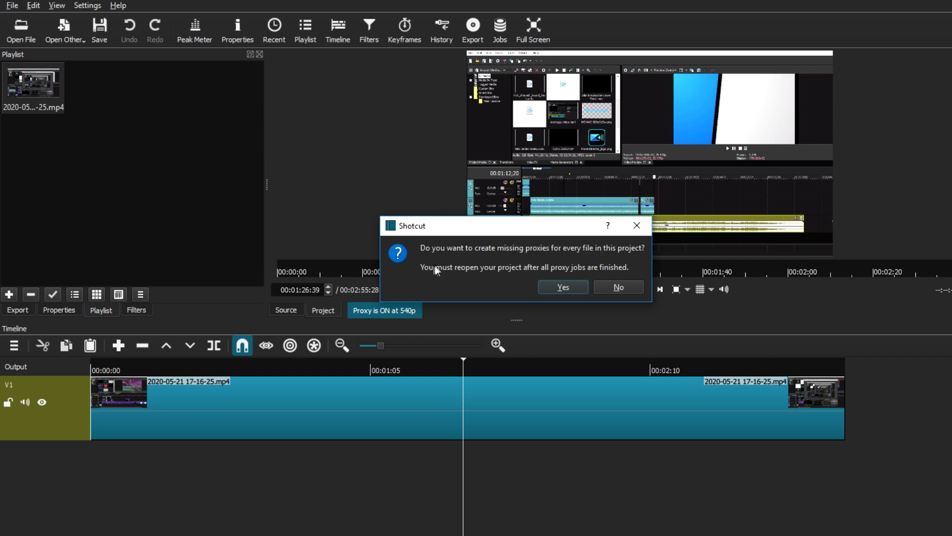
pyautogui.click(620, 287)
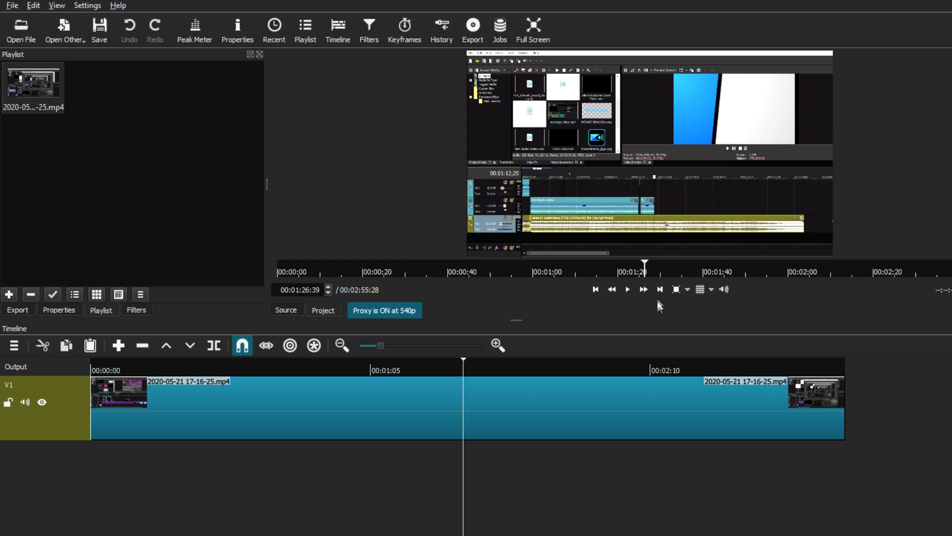
pyautogui.click(628, 288)
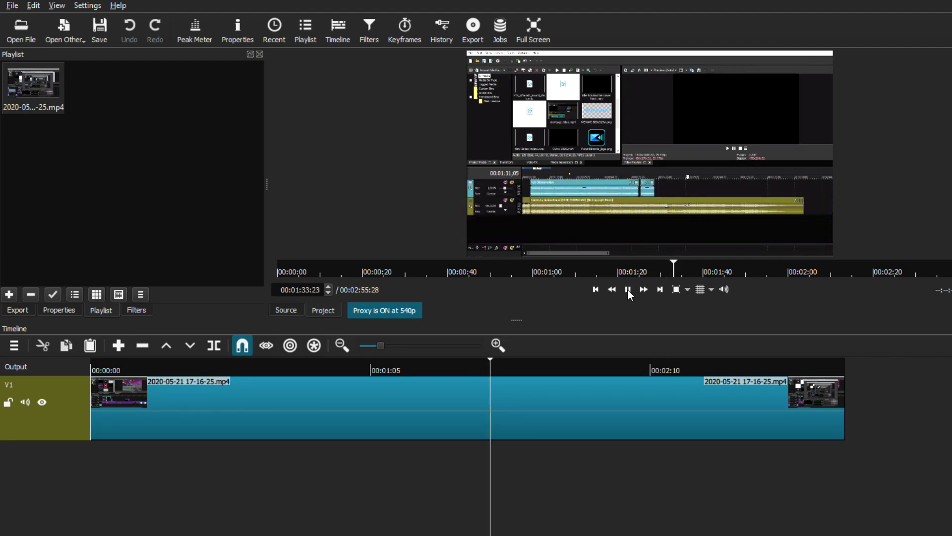
# Pause playback, confirm Use Proxy is on, and return the playhead to the clip's start.
pyautogui.click(627, 288)
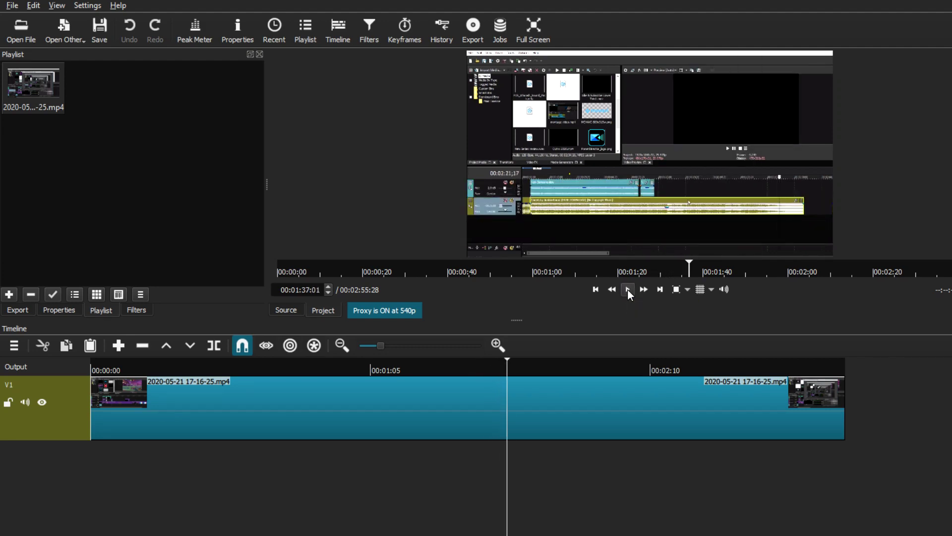
pyautogui.click(87, 6)
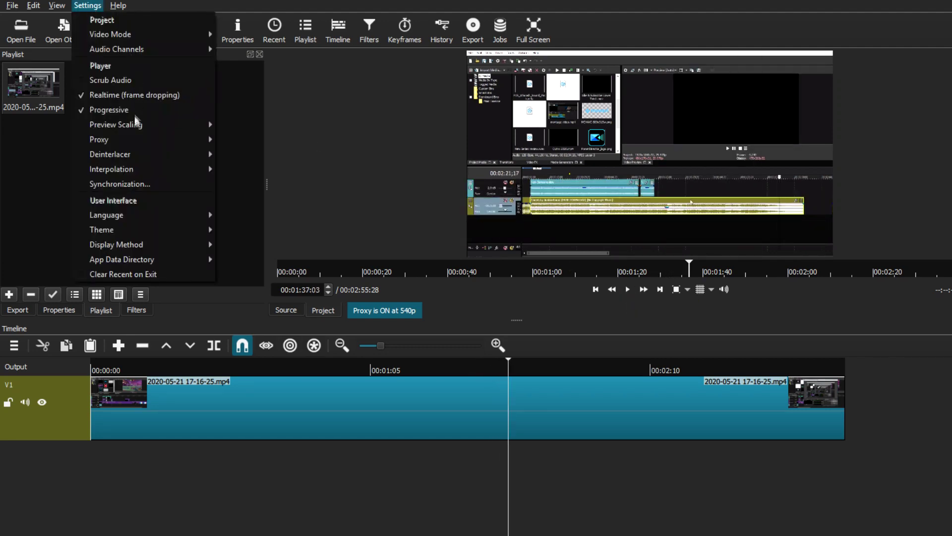
pyautogui.click(409, 434)
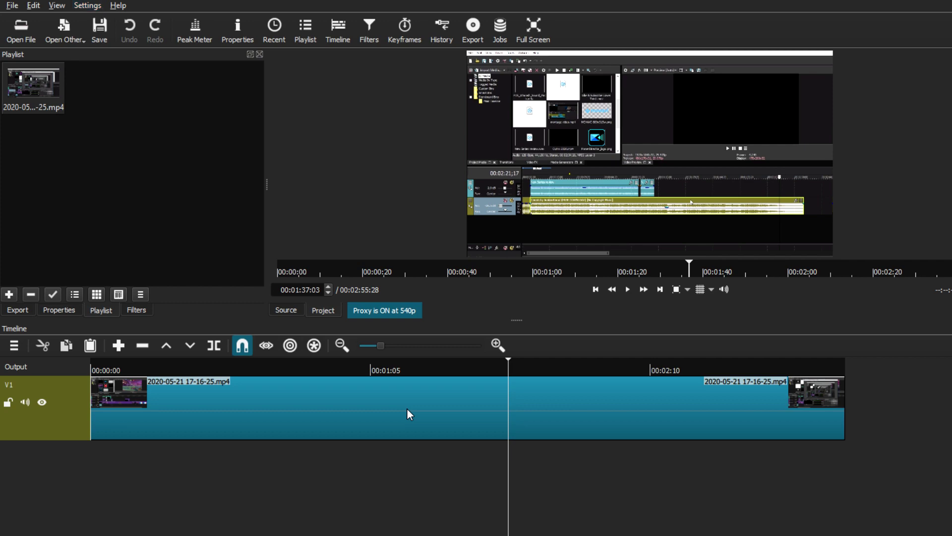
pyautogui.click(407, 409)
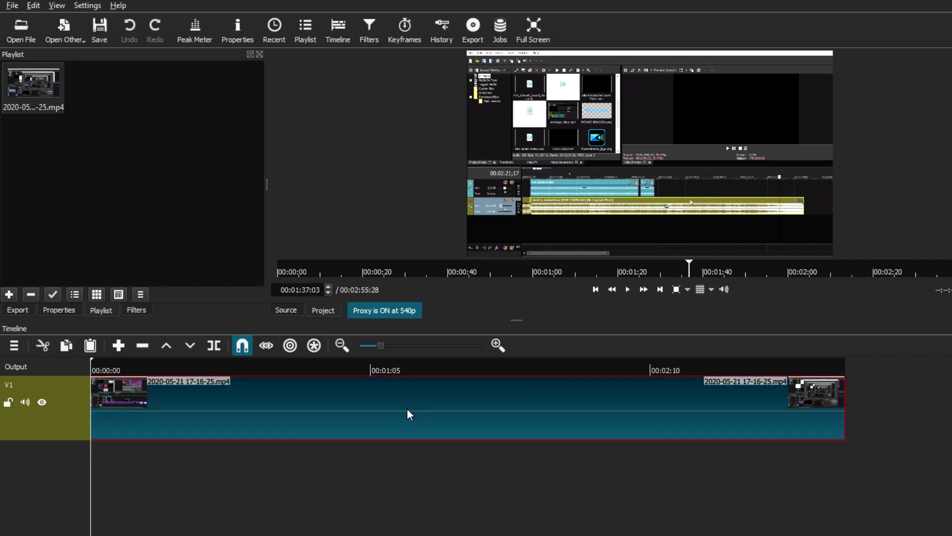
pyautogui.press('Home')
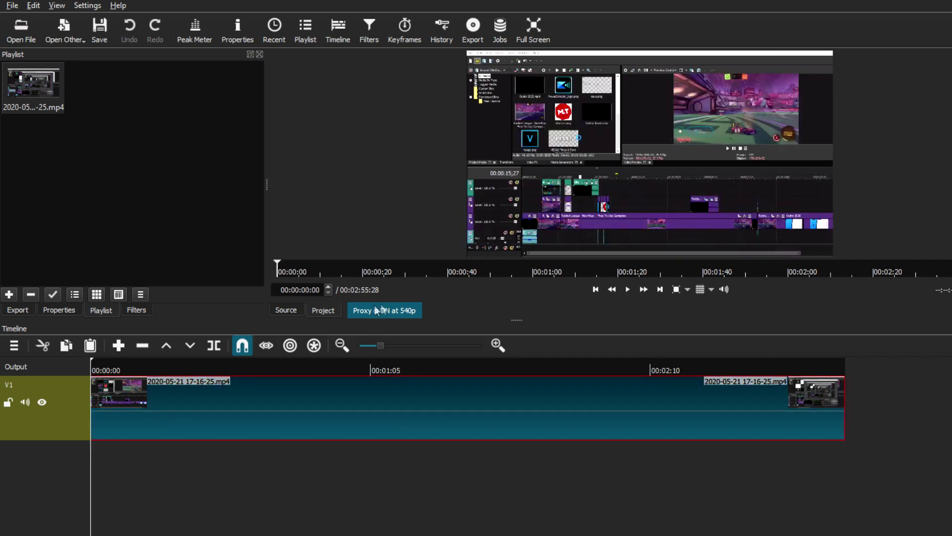
# Show the .mp4 clip's properties (H.264, 1920x1080, 30 fps) and start its edit-friendly conversion.
pyautogui.click(59, 309)
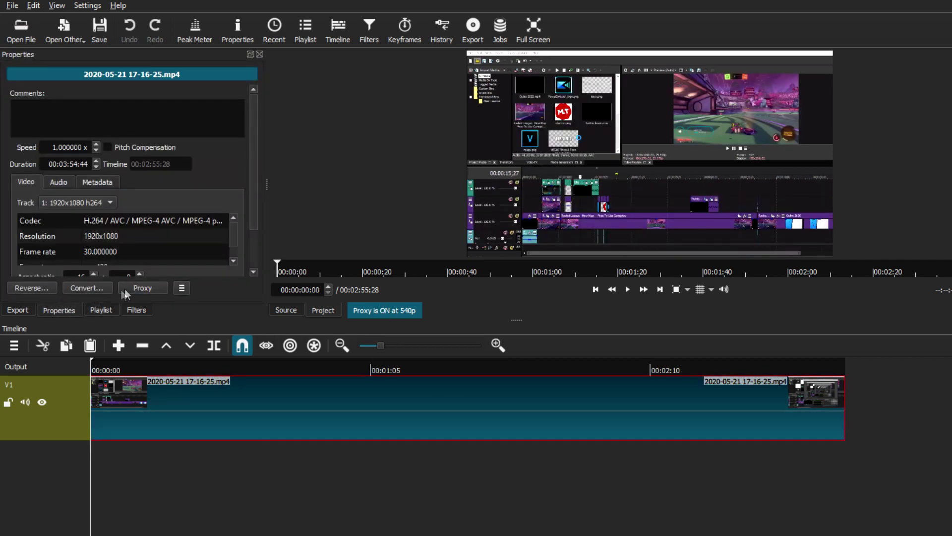
pyautogui.click(150, 287)
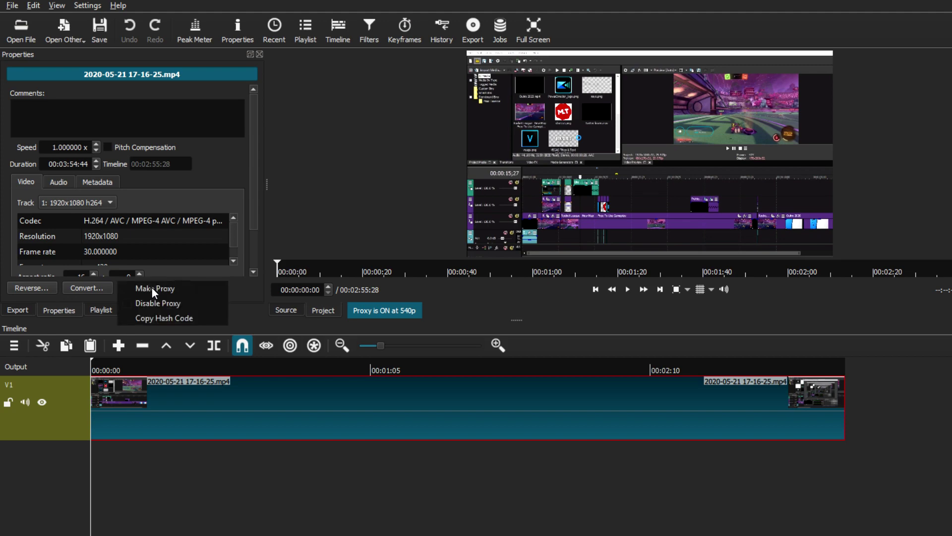
pyautogui.click(151, 286)
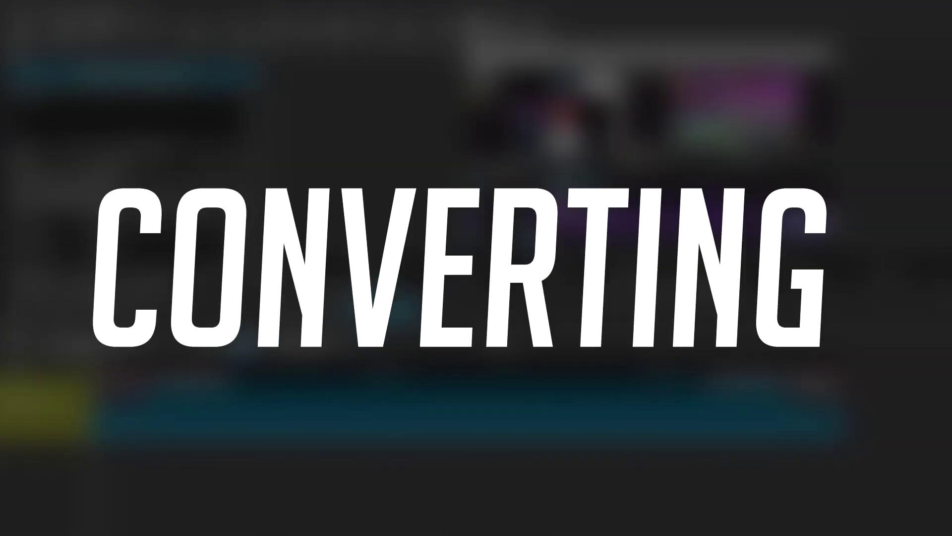
pyautogui.click(94, 289)
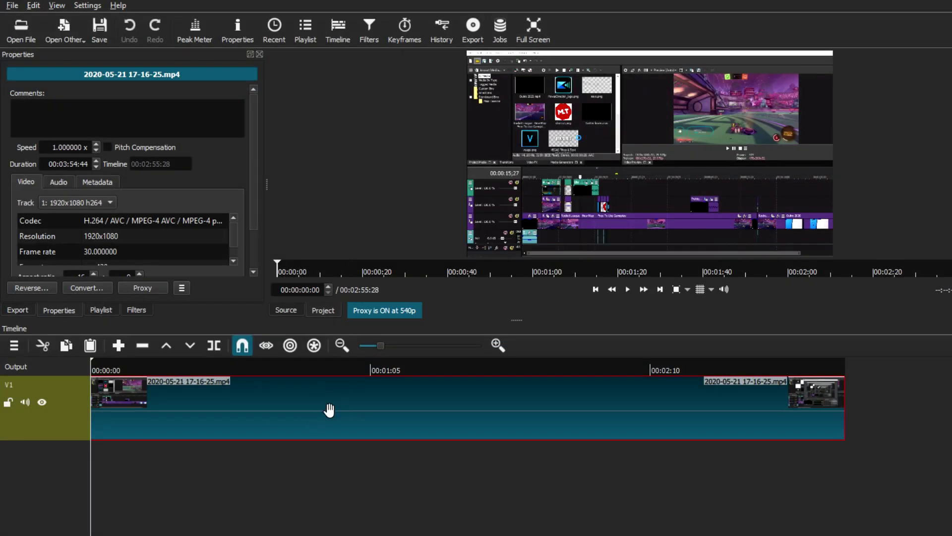
pyautogui.click(102, 288)
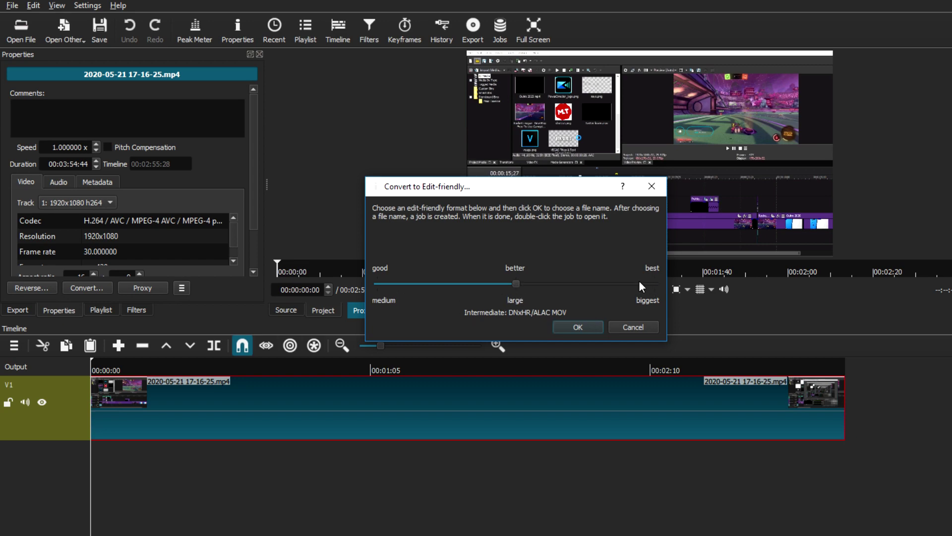
pyautogui.click(574, 336)
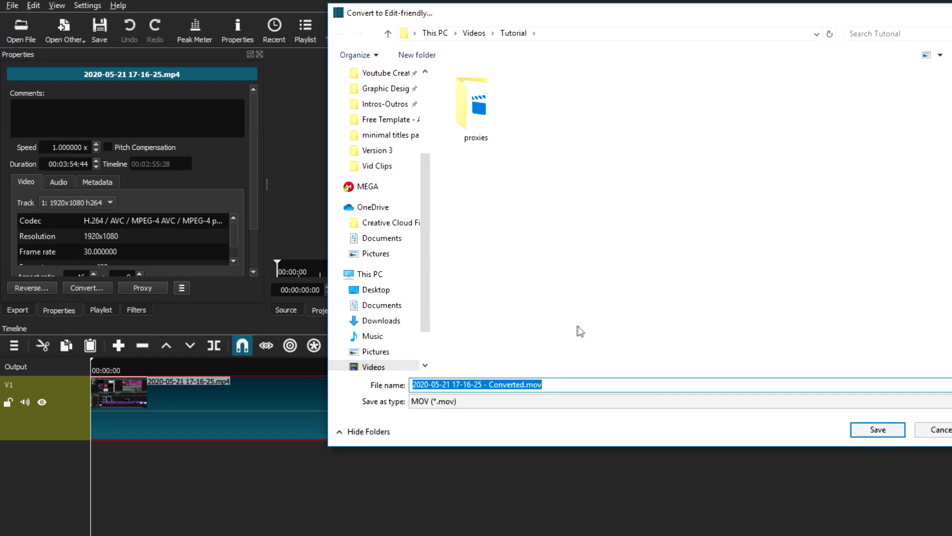
pyautogui.click(889, 430)
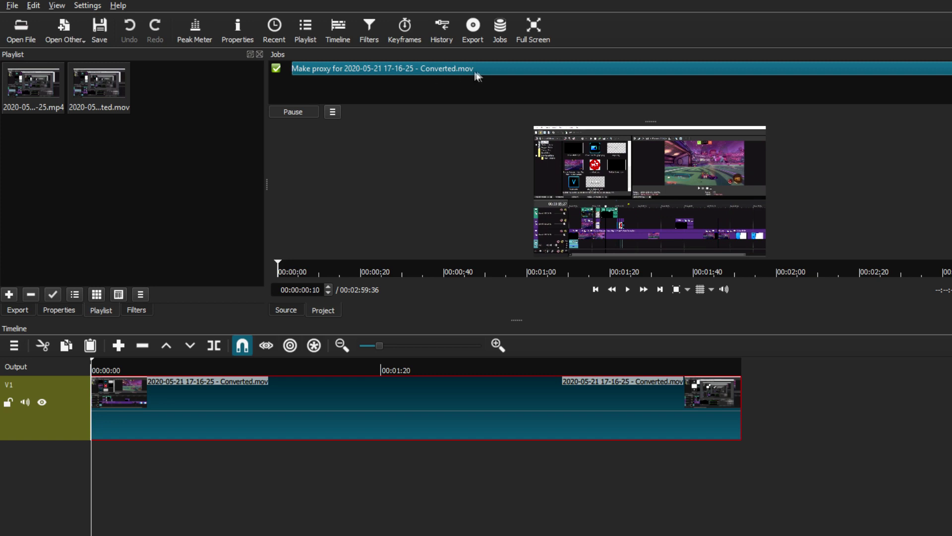
# Preview the converted clip from the playlist, replaying from 0:37 and pausing at 00:00:48:32.
pyautogui.click(948, 54)
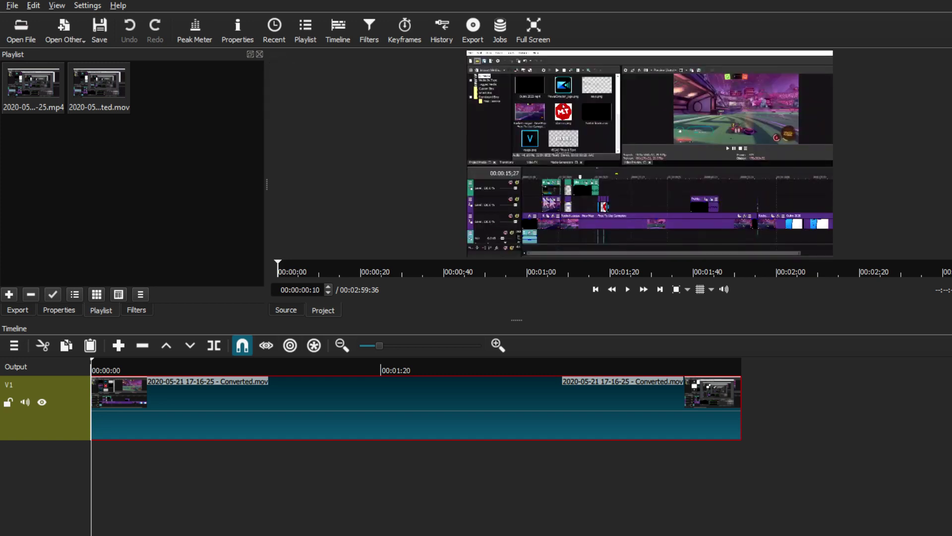
pyautogui.click(103, 103)
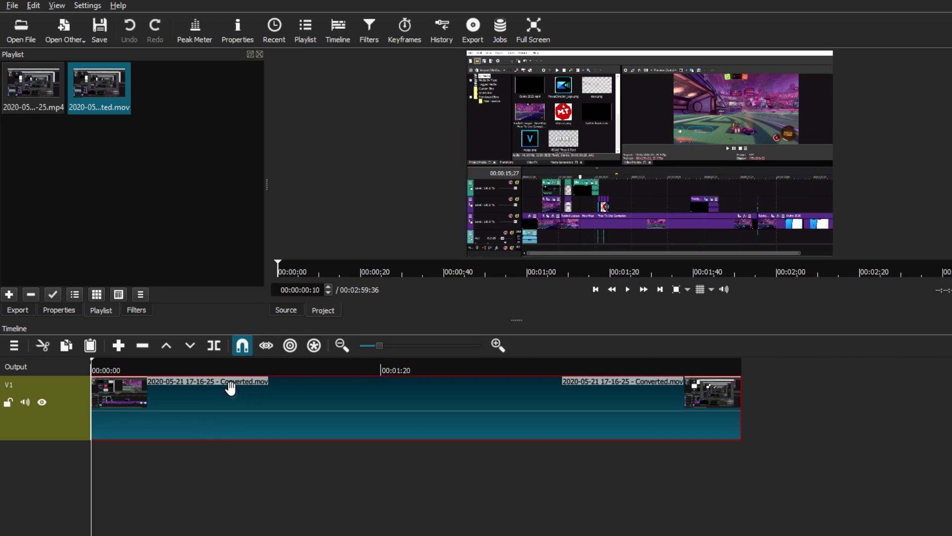
pyautogui.click(629, 289)
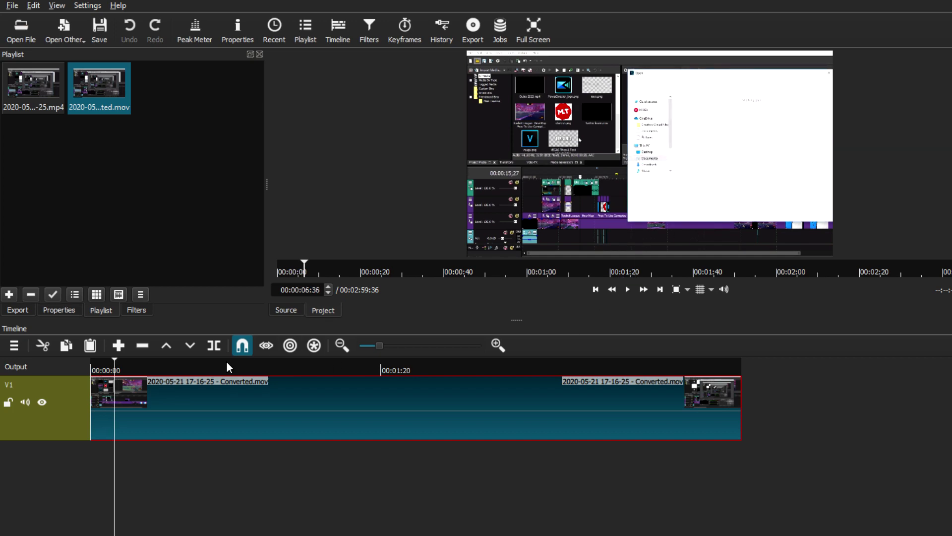
pyautogui.click(226, 366)
pyautogui.click(628, 289)
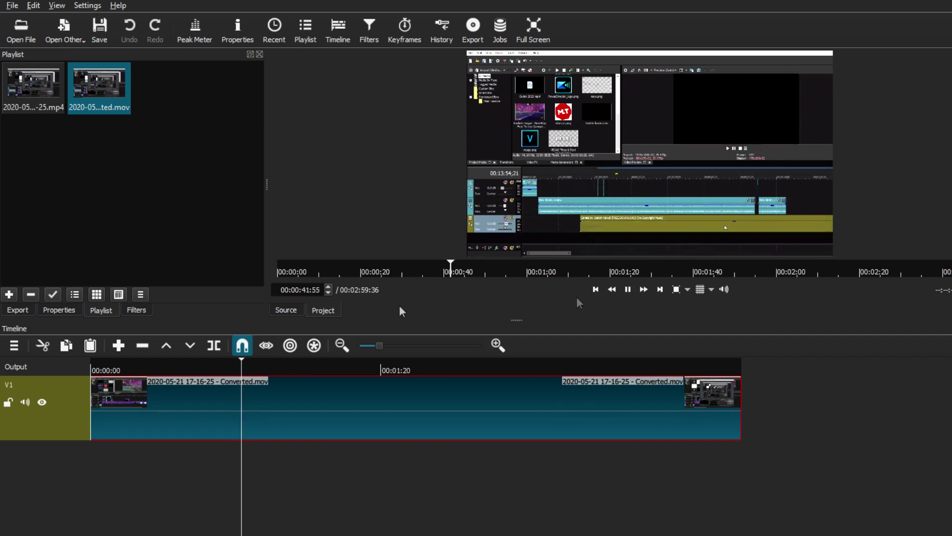
pyautogui.click(628, 290)
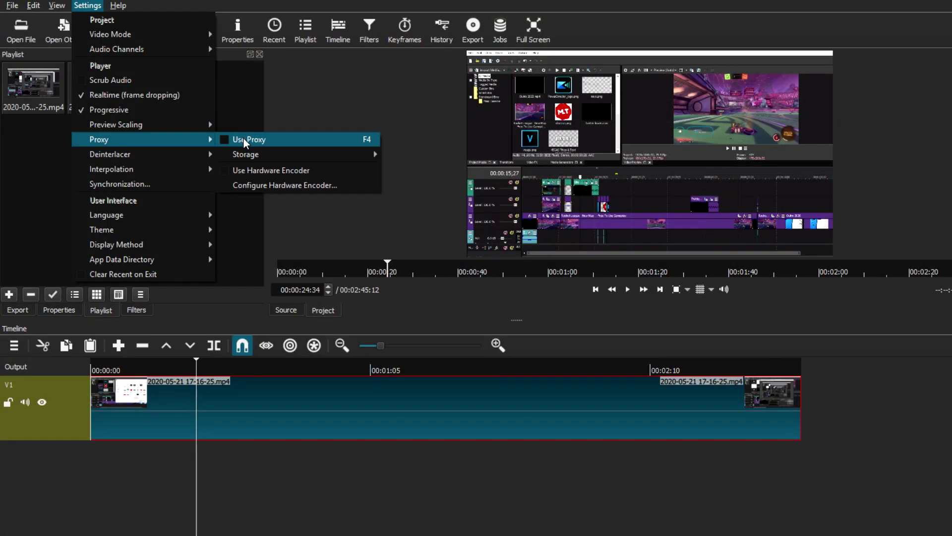
# Turn off realtime frame dropping and toggle progressive playback in Settings.
pyautogui.click(82, 96)
pyautogui.click(79, 7)
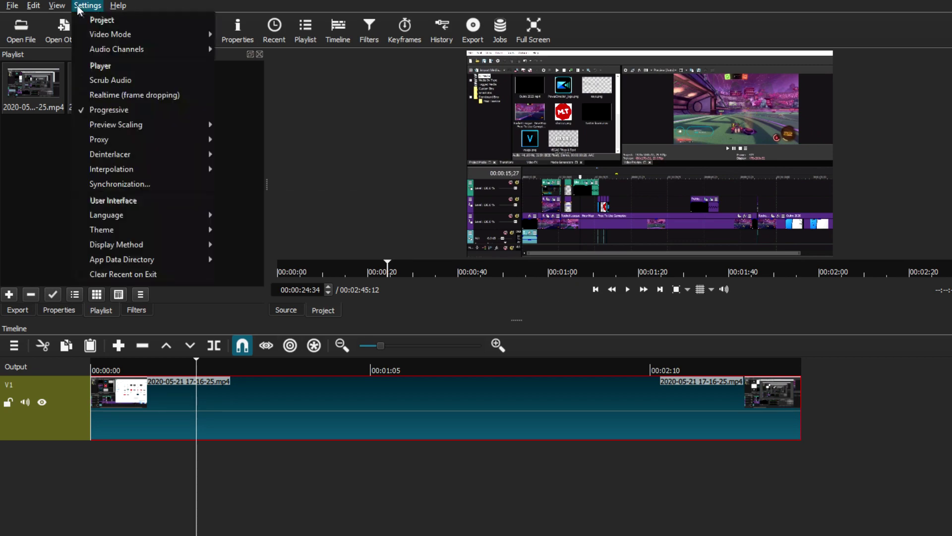
pyautogui.click(83, 111)
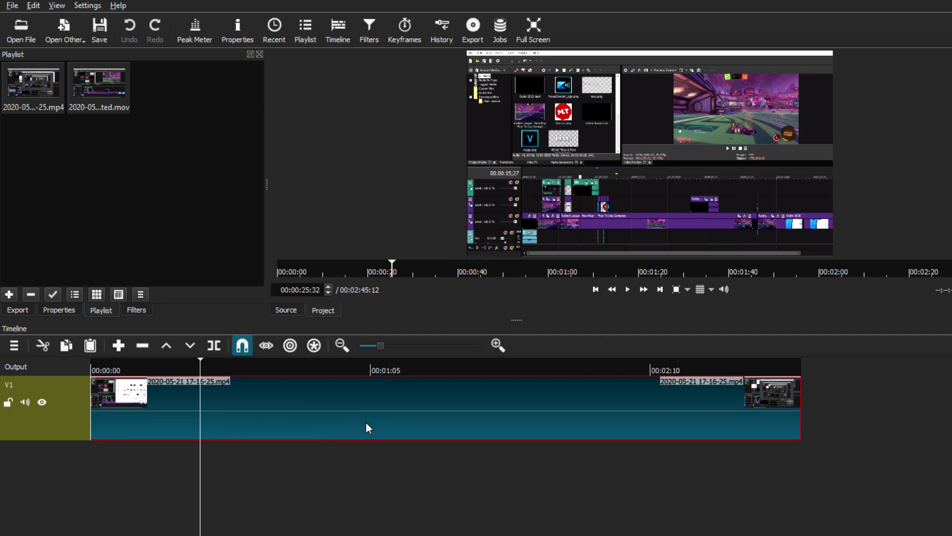
# Toggle realtime and progressive playback again, then test playback, pausing at 00:00:32:17.
pyautogui.click(88, 6)
pyautogui.click(82, 95)
pyautogui.click(85, 5)
pyautogui.click(109, 110)
pyautogui.click(628, 290)
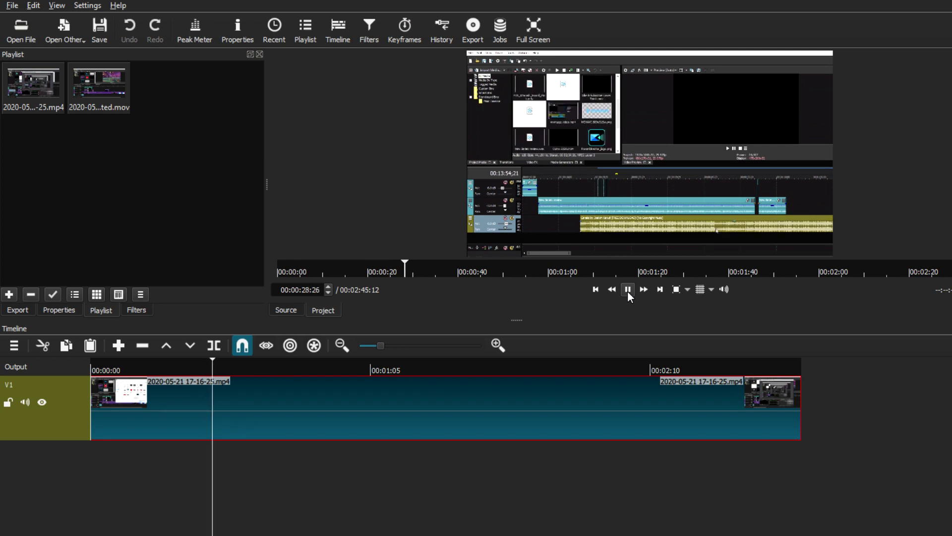
pyautogui.click(628, 289)
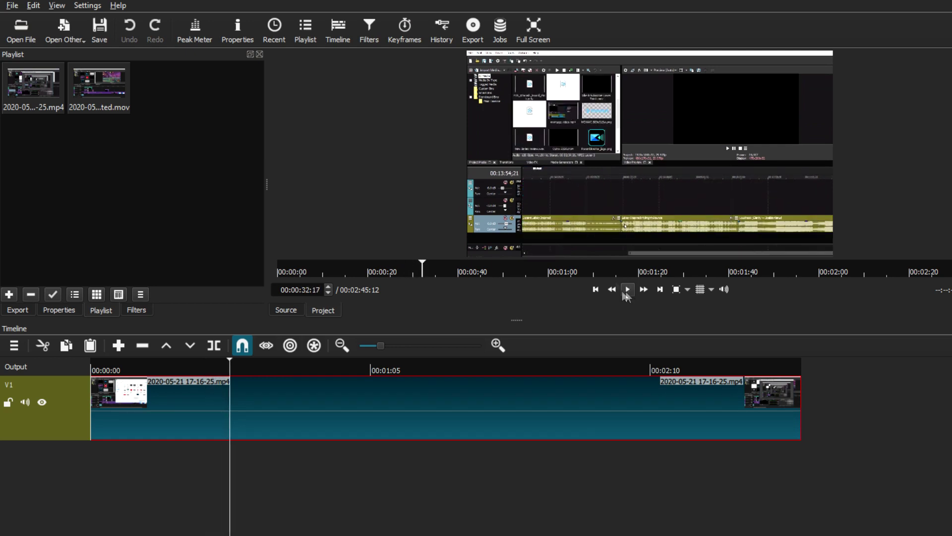
# Enable Use Proxy in Settings and decline creating the missing proxy files.
pyautogui.click(89, 7)
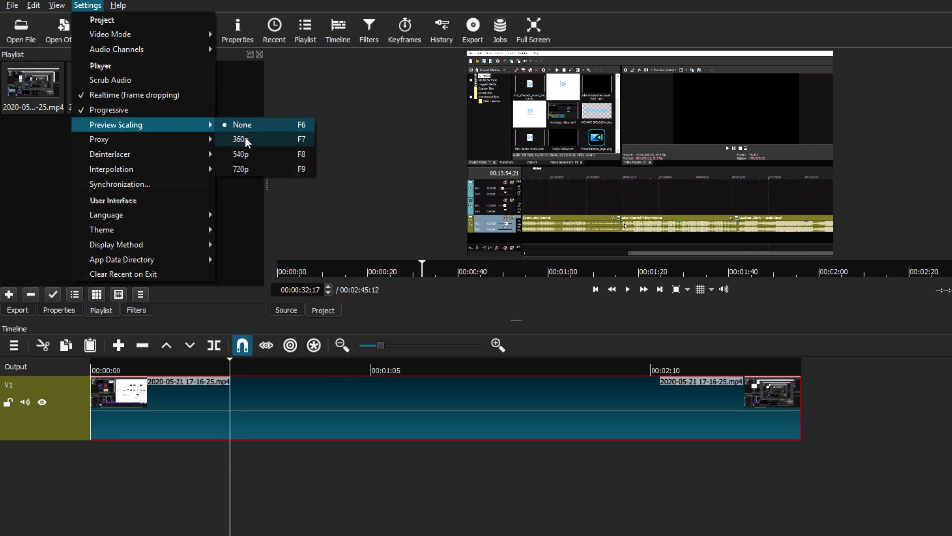
pyautogui.moveTo(211, 169)
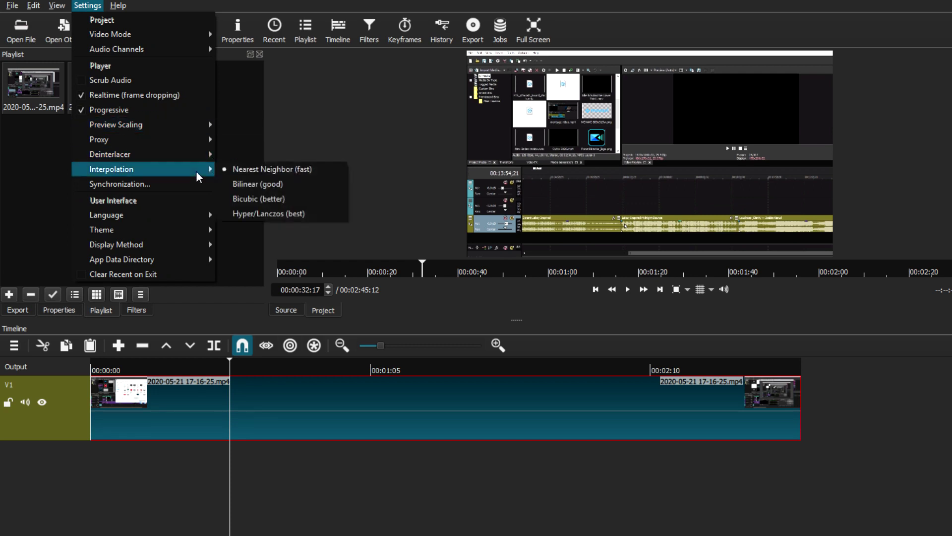
pyautogui.moveTo(130, 142)
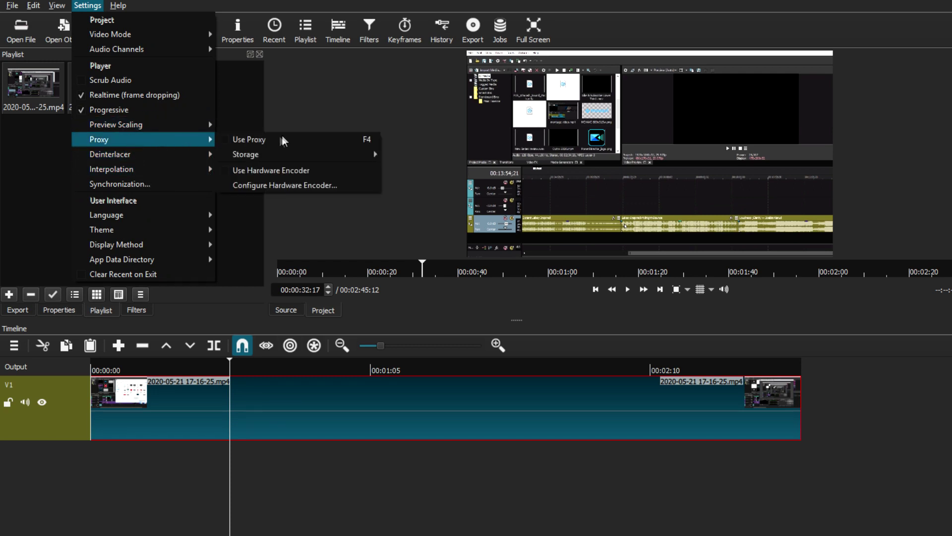
pyautogui.click(236, 142)
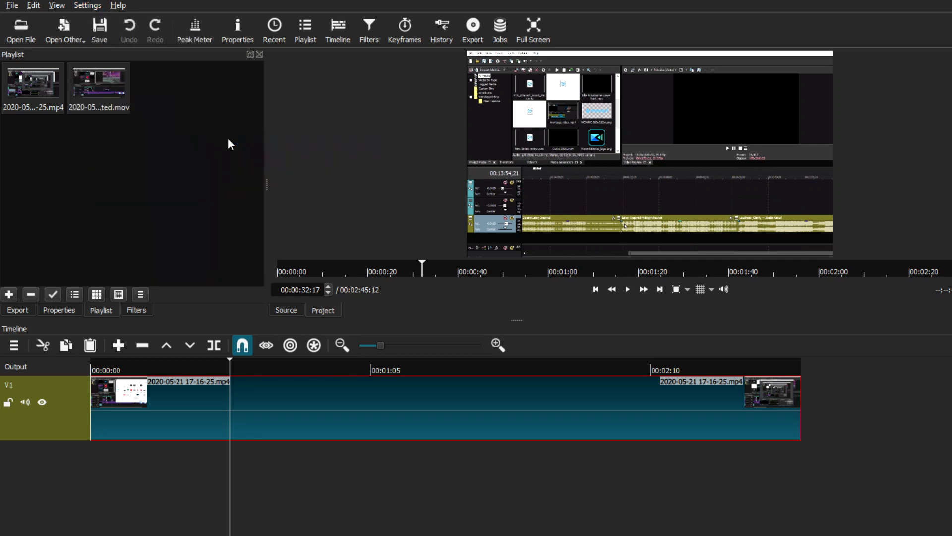
pyautogui.click(627, 287)
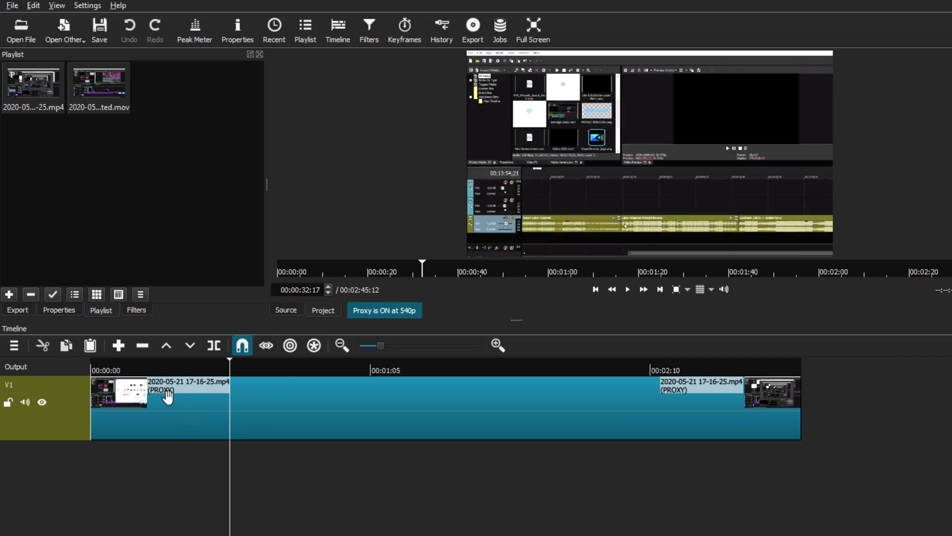
# Test playback with proxies on, pausing at 00:00:38:39, and select the converted .mov in the playlist.
pyautogui.click(88, 6)
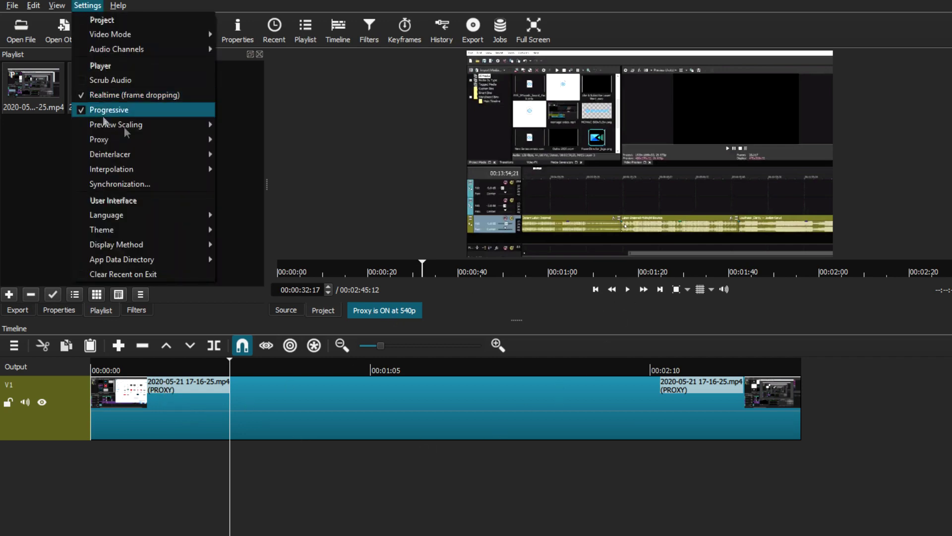
pyautogui.moveTo(134, 134)
pyautogui.click(626, 284)
pyautogui.click(627, 289)
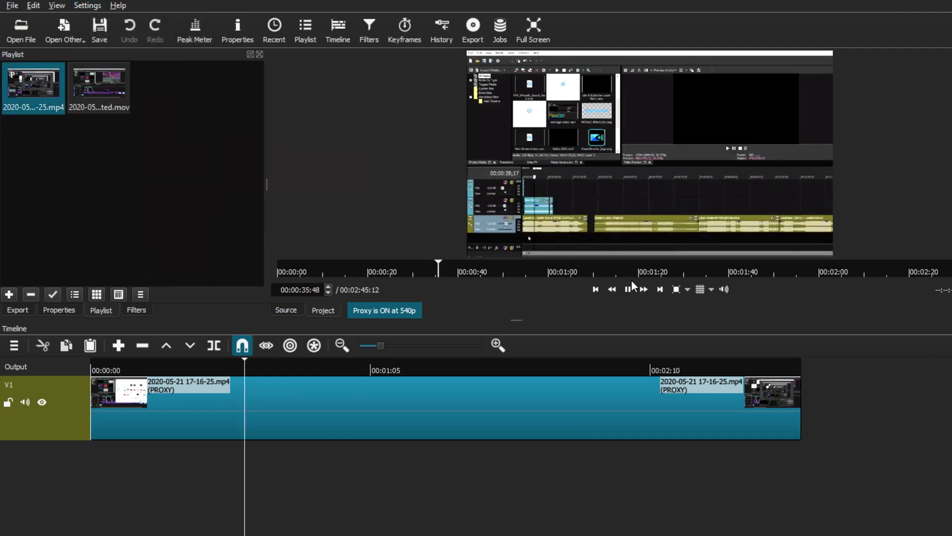
pyautogui.click(627, 291)
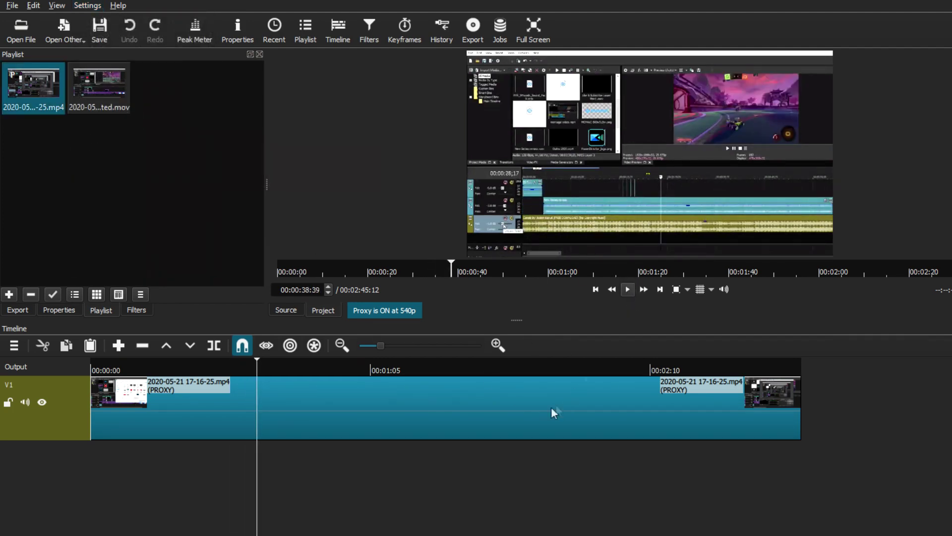
pyautogui.click(94, 106)
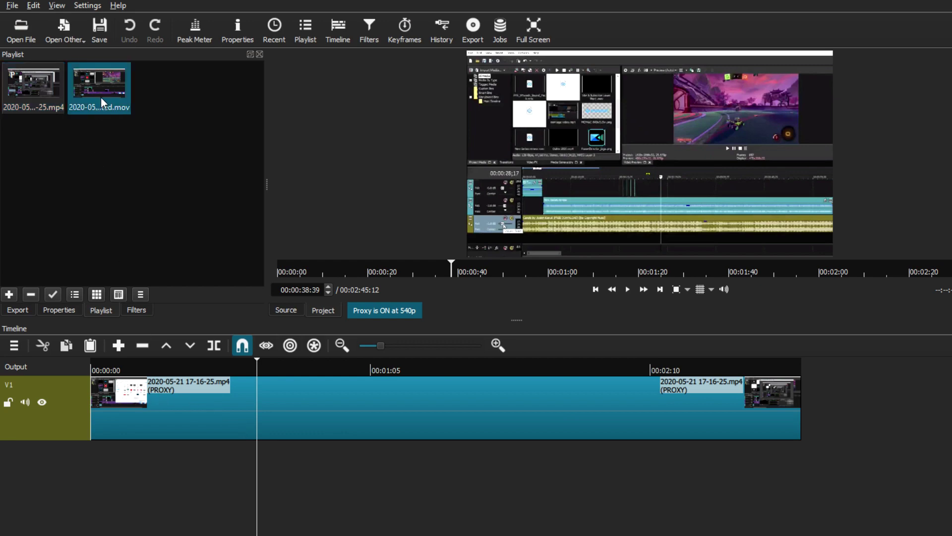
pyautogui.click(13, 350)
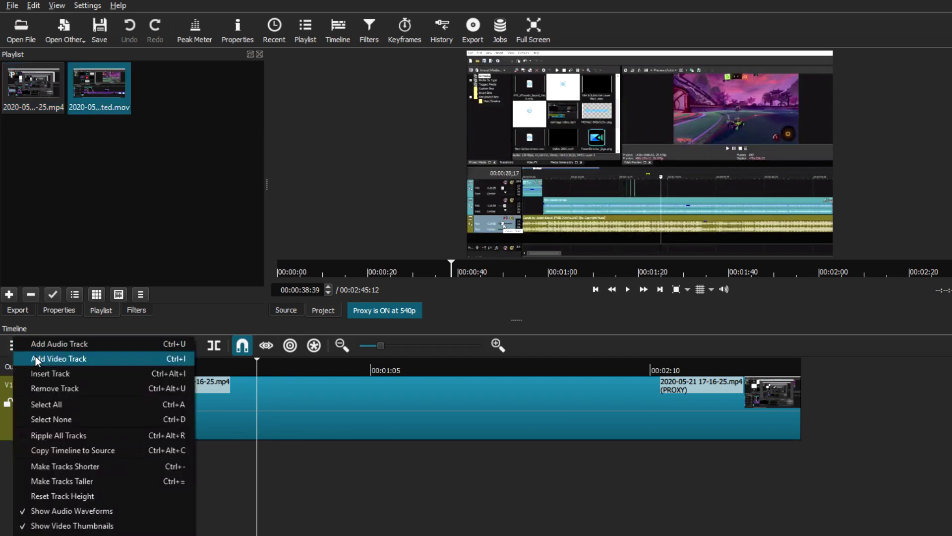
# Put the Converted.mov clip on a new V2 track, hide V1, and pause at 00:00:42:28.
pyautogui.click(35, 356)
pyautogui.moveTo(103, 110); pyautogui.dragTo(100, 408)
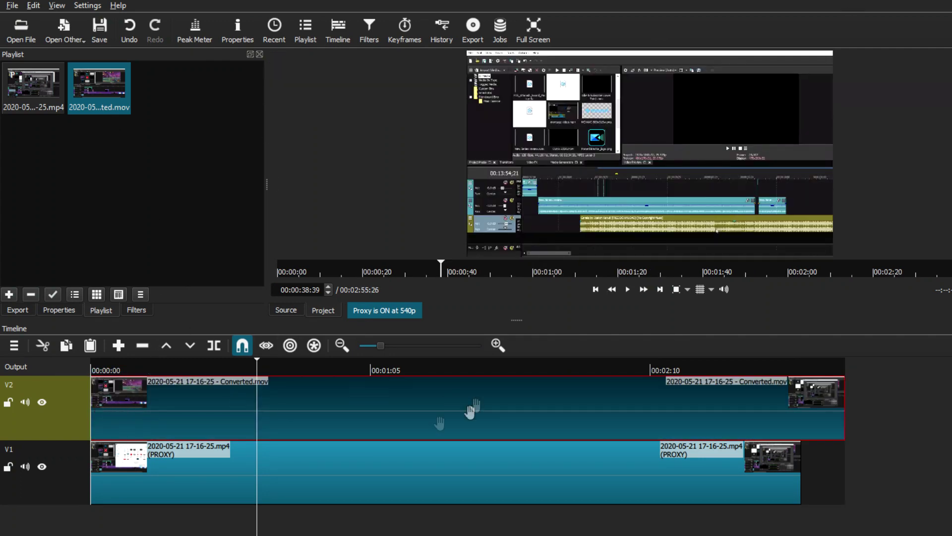
pyautogui.click(42, 466)
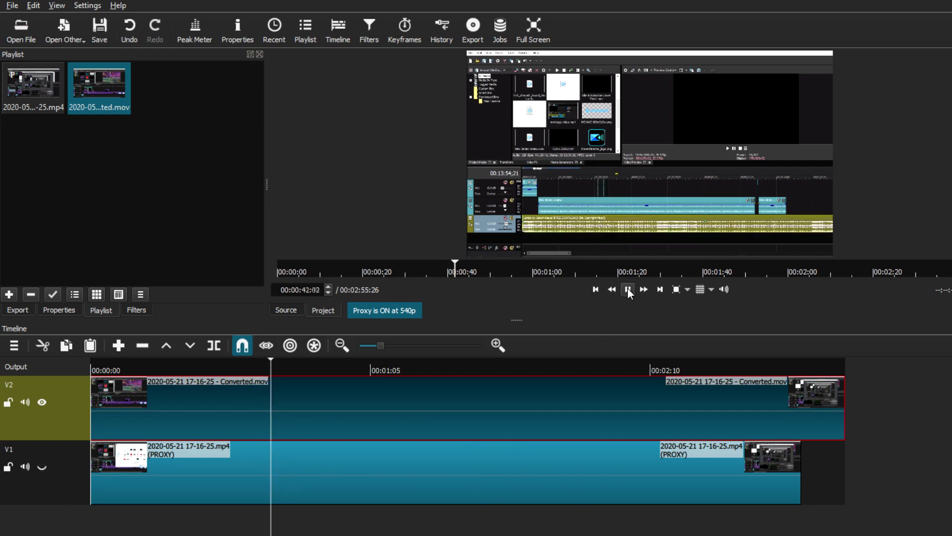
pyautogui.click(628, 289)
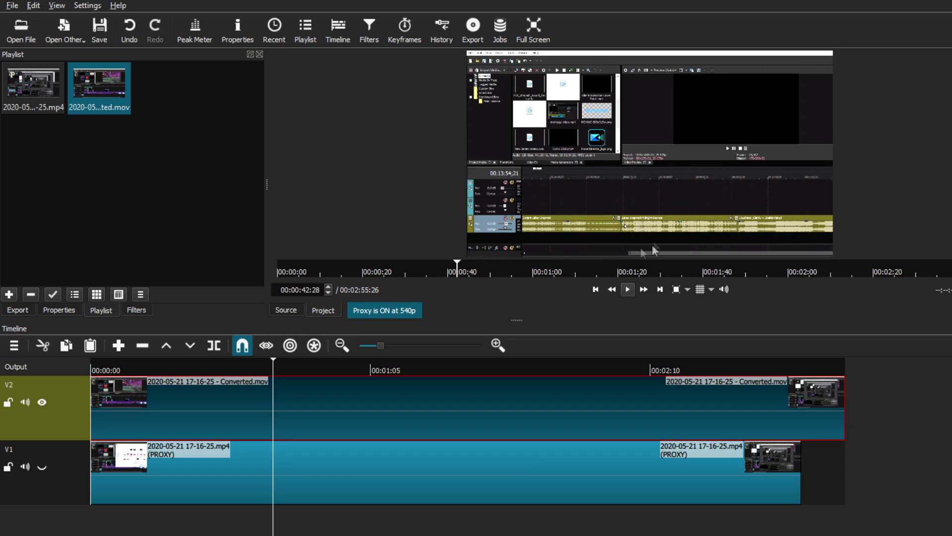
pyautogui.click(213, 477)
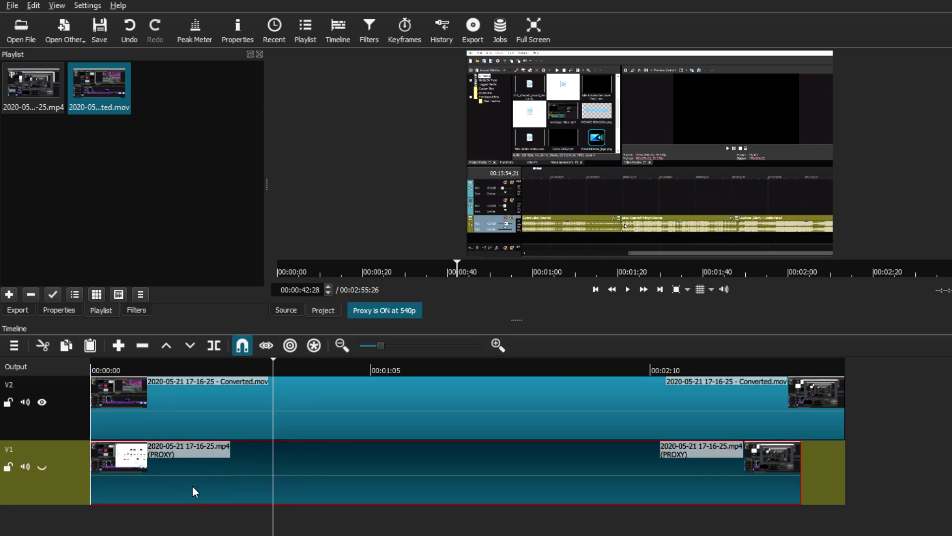
# Show the Settings Video Mode list, with HD 1080p 60 fps marked current.
pyautogui.click(88, 6)
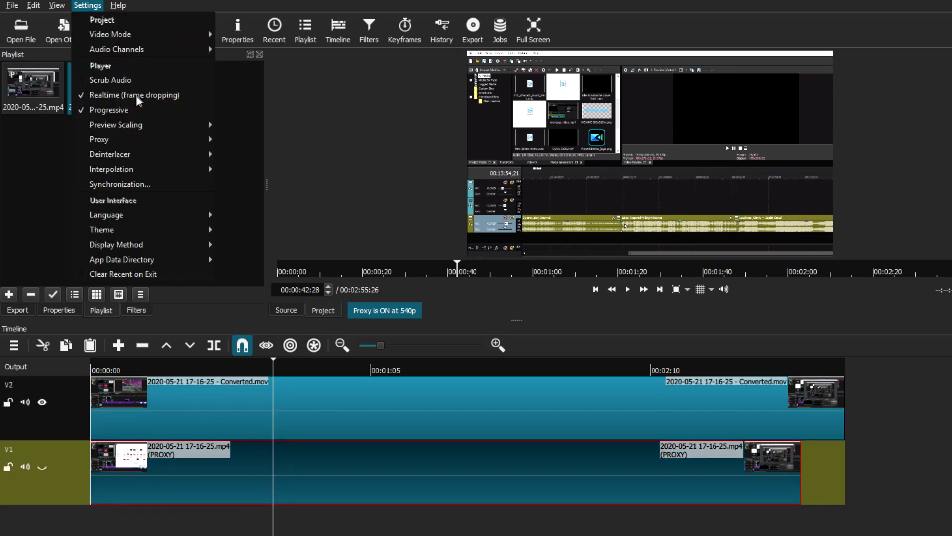
pyautogui.moveTo(133, 130)
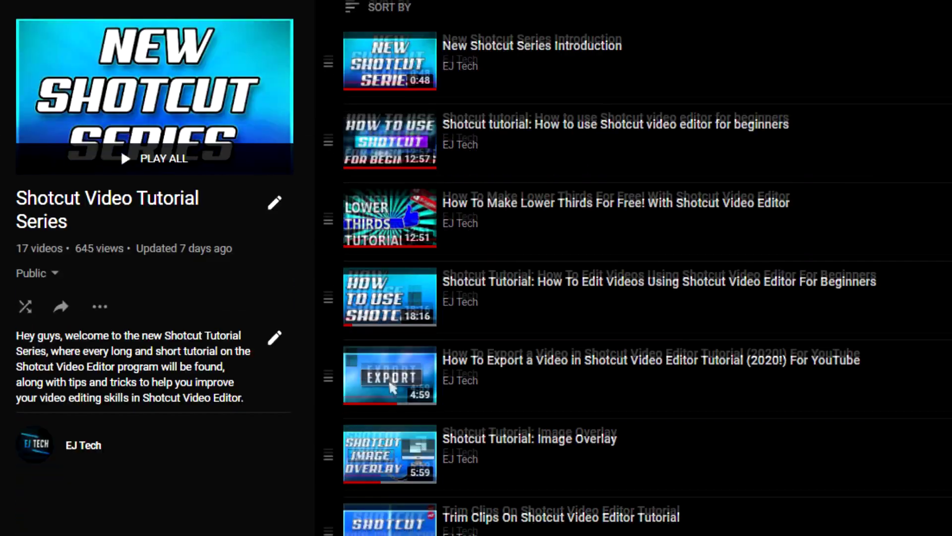
pyautogui.scroll(-4, 392, 220)
# Scroll through the Shotcut tutorial playlist and the channel's uploads, returning to the top.
pyautogui.scroll(-10, 392, 221)
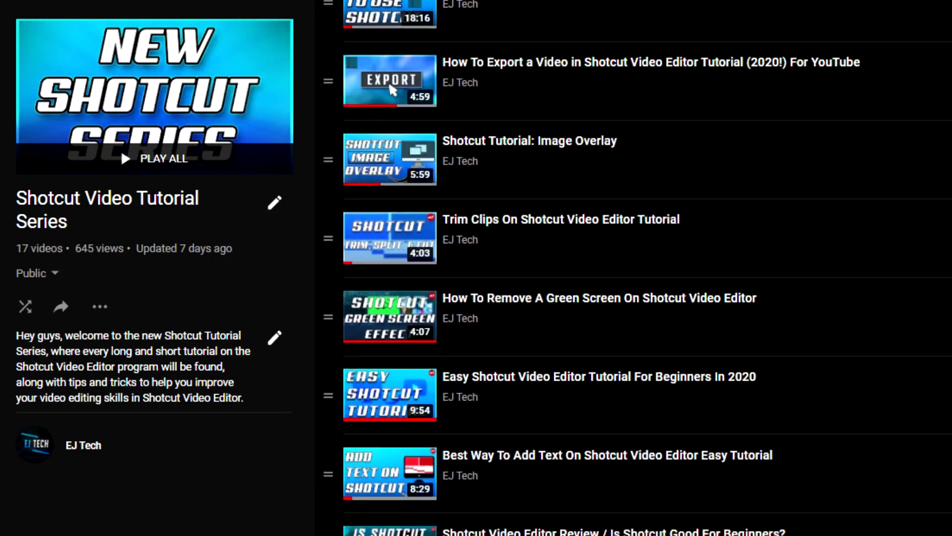
pyautogui.scroll(-1, 392, 220)
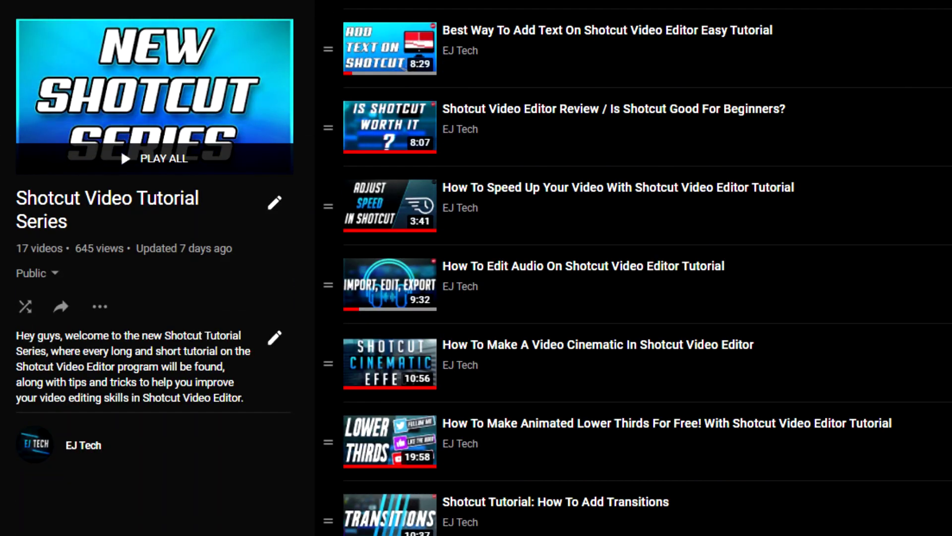
pyautogui.scroll(4, 648, 268)
pyautogui.scroll(5, 392, 175)
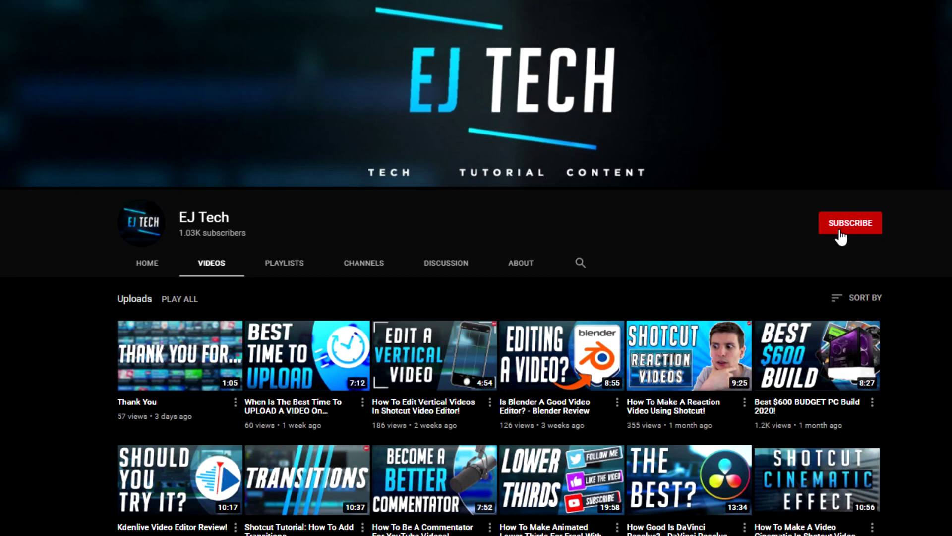
pyautogui.scroll(-10, 820, 521)
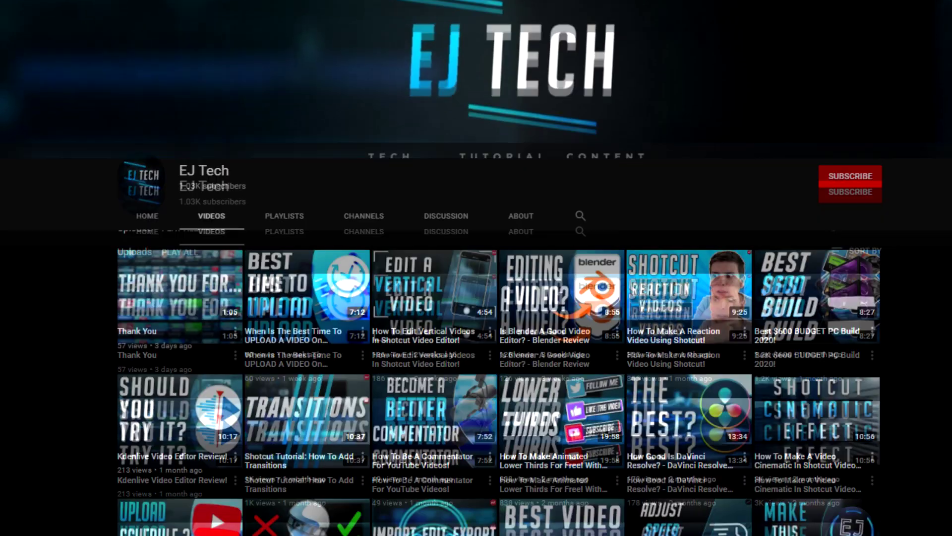
pyautogui.scroll(-9, 819, 521)
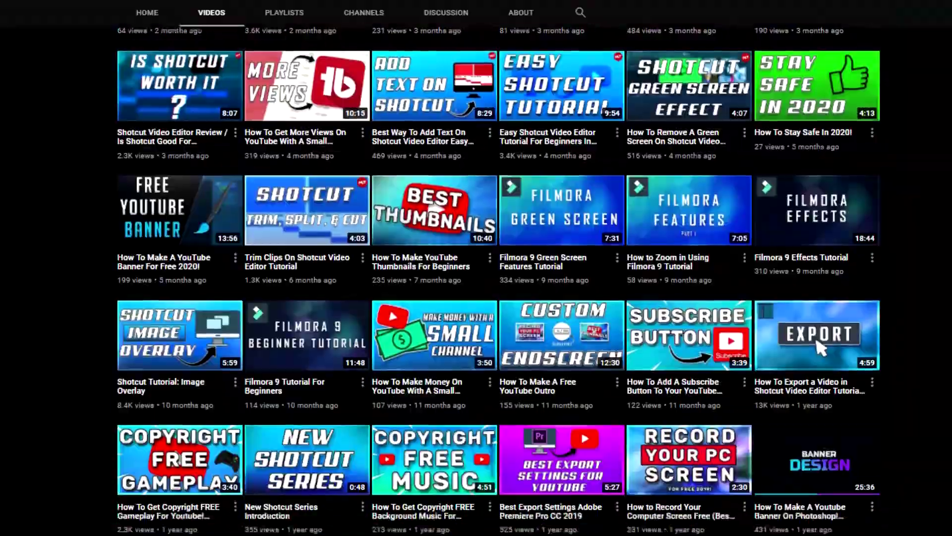
pyautogui.scroll(2, 814, 89)
pyautogui.scroll(16, 815, 180)
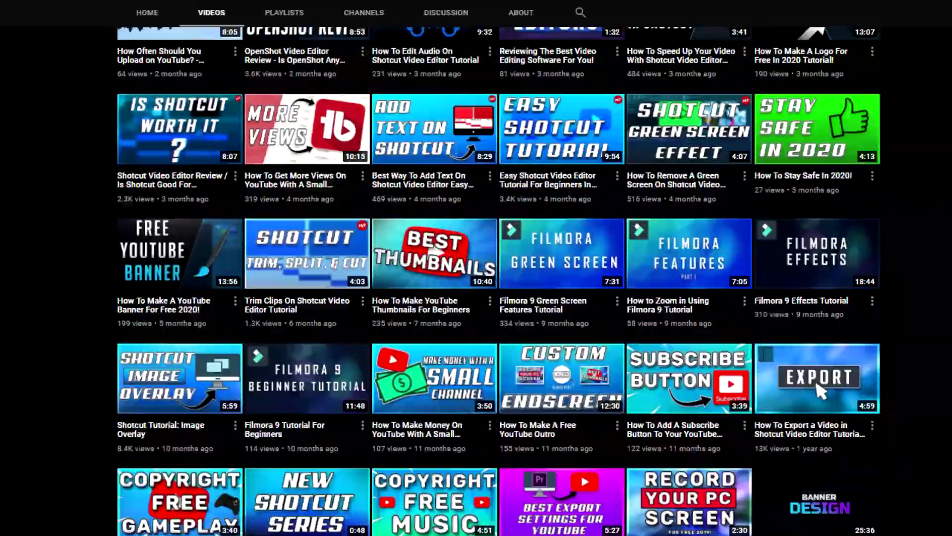